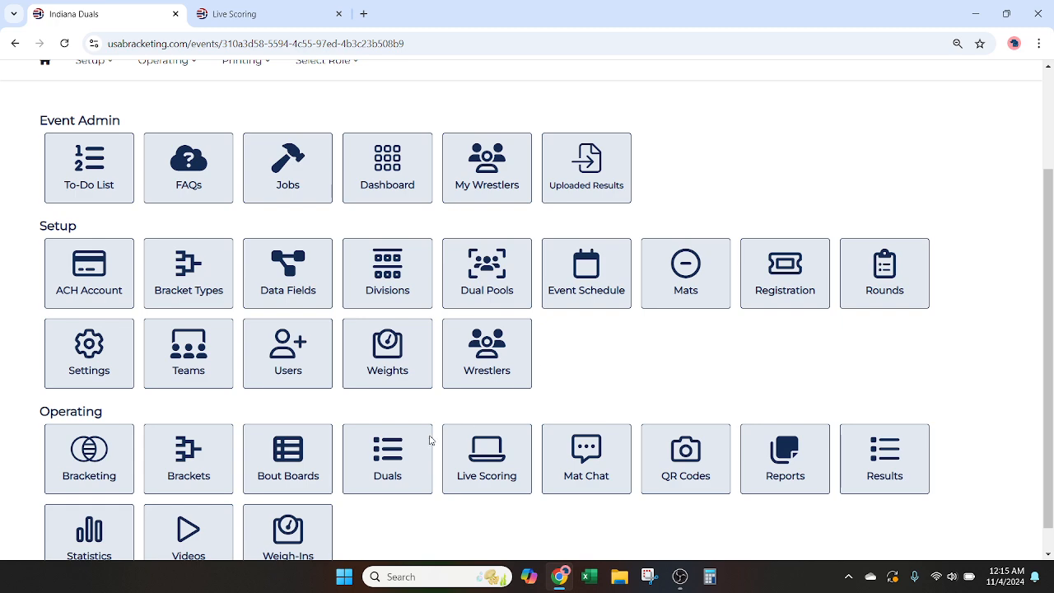
# Step: Draft a new event worker with account type Passcode and the Live Scoring permission, and discard the form without saving
pyautogui.click(289, 348)
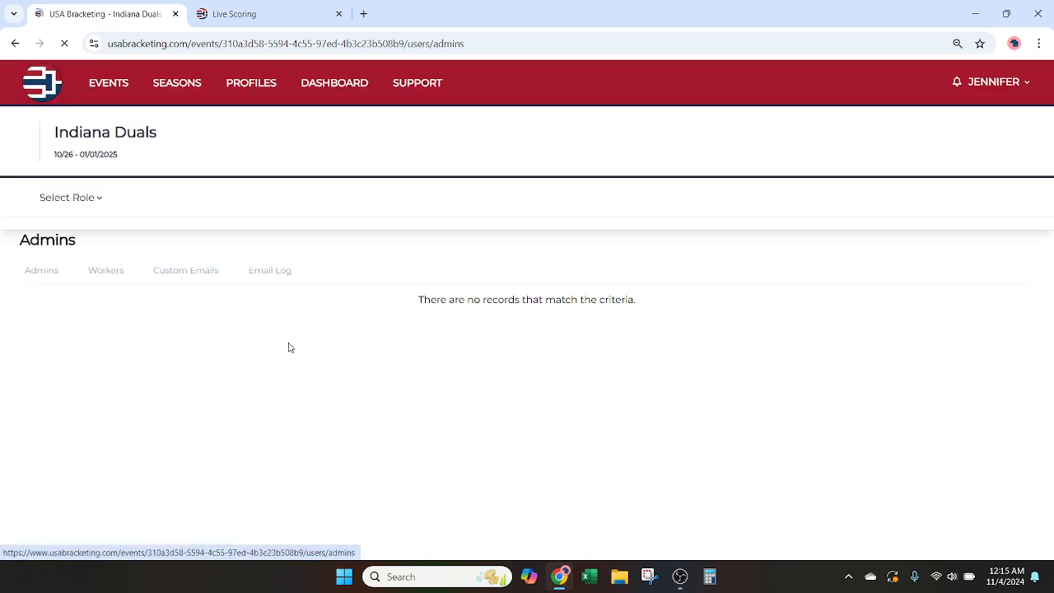
pyautogui.click(105, 272)
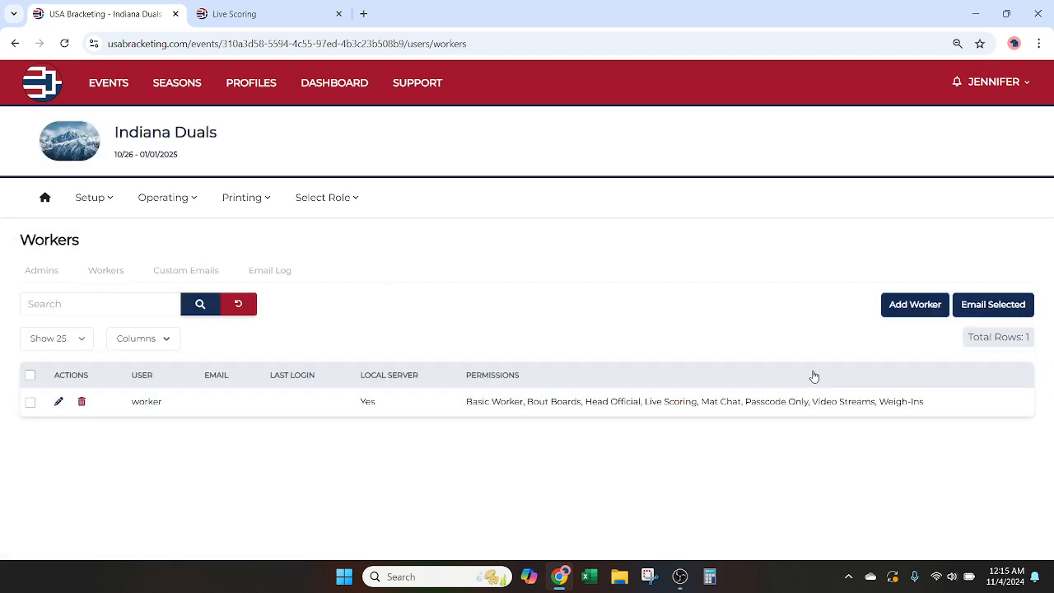
pyautogui.click(912, 304)
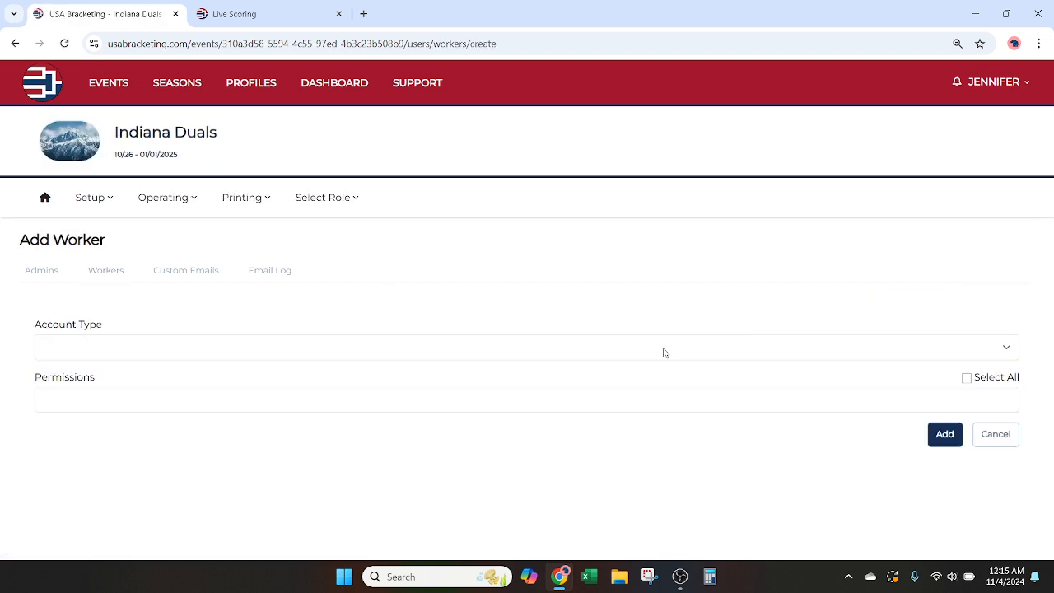
pyautogui.click(278, 354)
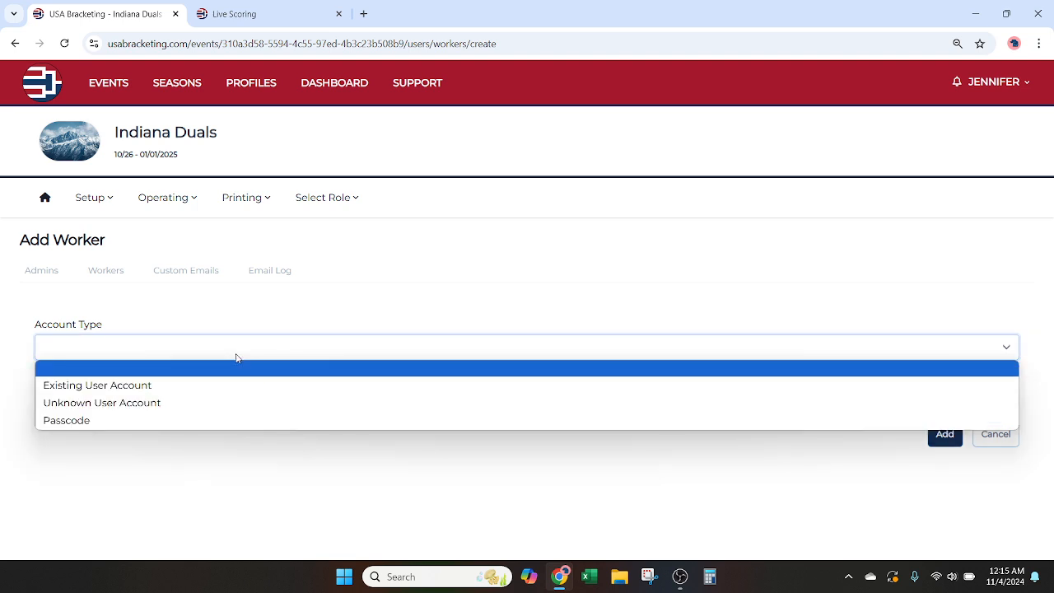
pyautogui.click(211, 421)
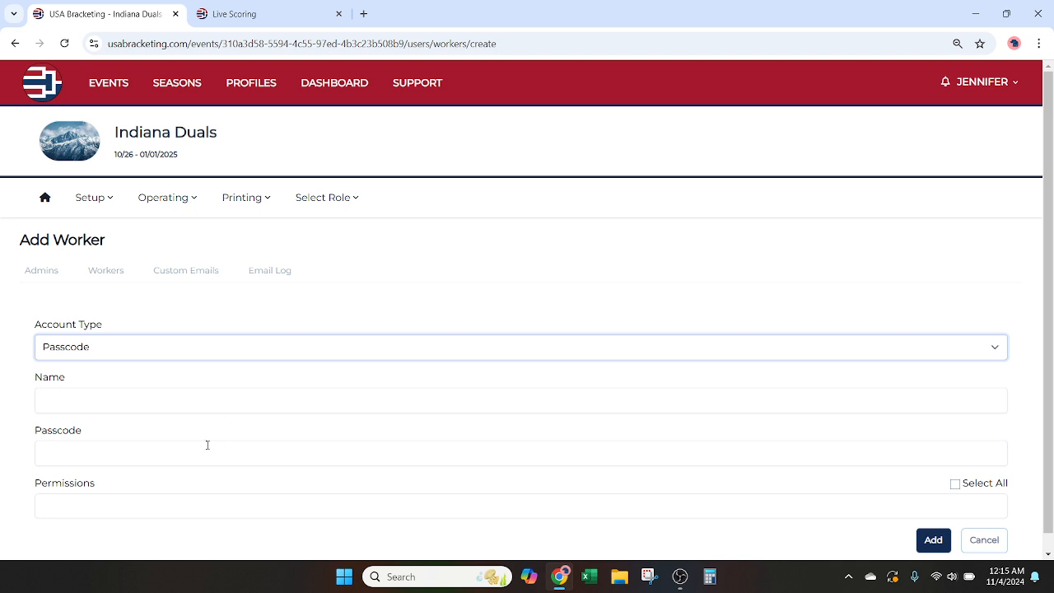
pyautogui.click(142, 448)
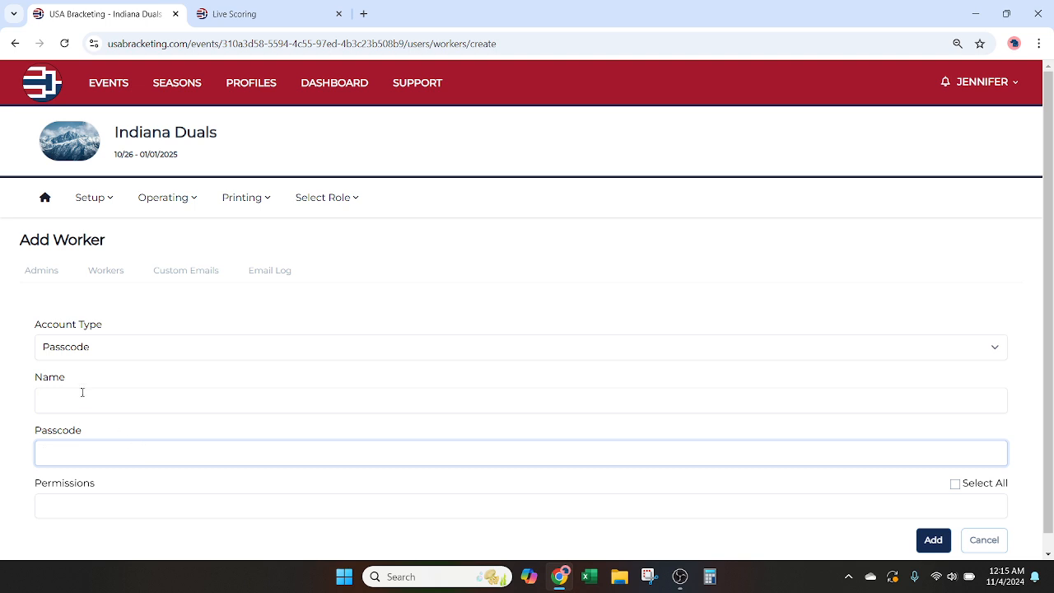
pyautogui.click(160, 508)
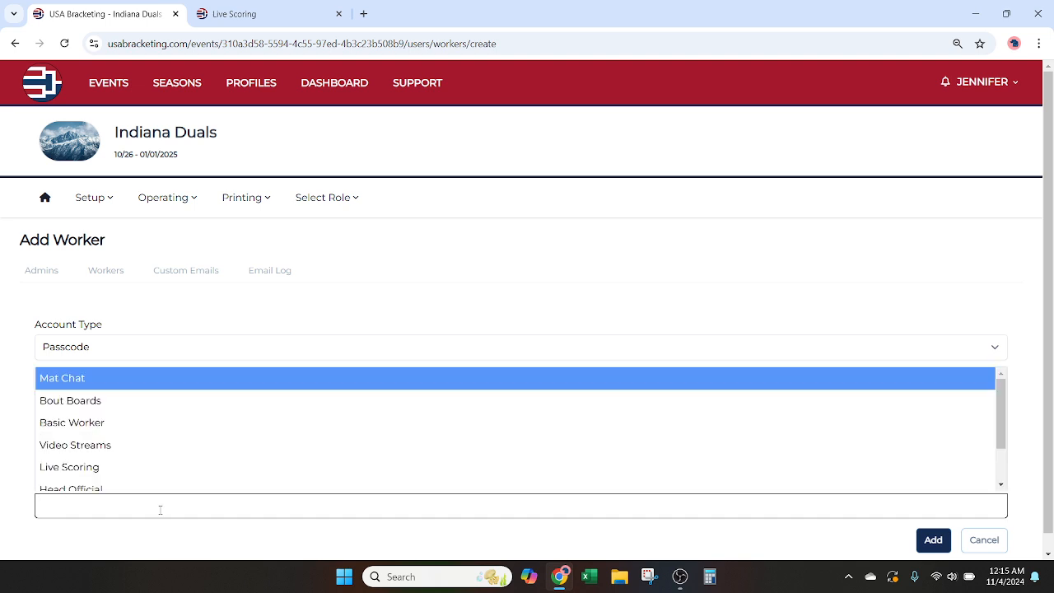
pyautogui.write('liv')
pyautogui.click(182, 485)
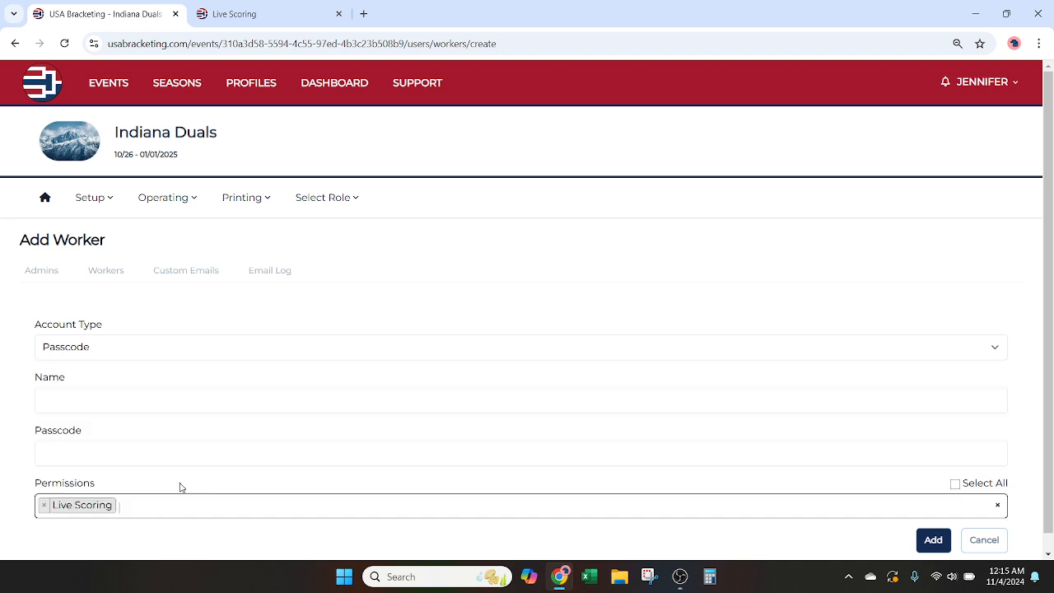
pyautogui.click(982, 545)
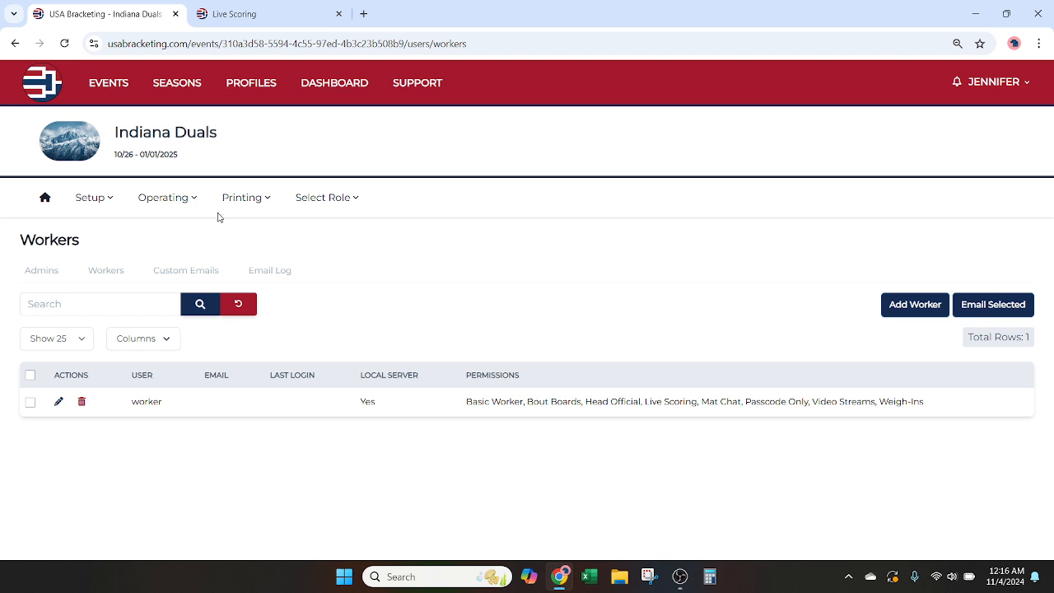
# Step: Open Live Scoring for the event and close the duplicate Live Scoring browser tab
pyautogui.click(172, 203)
pyautogui.click(336, 284)
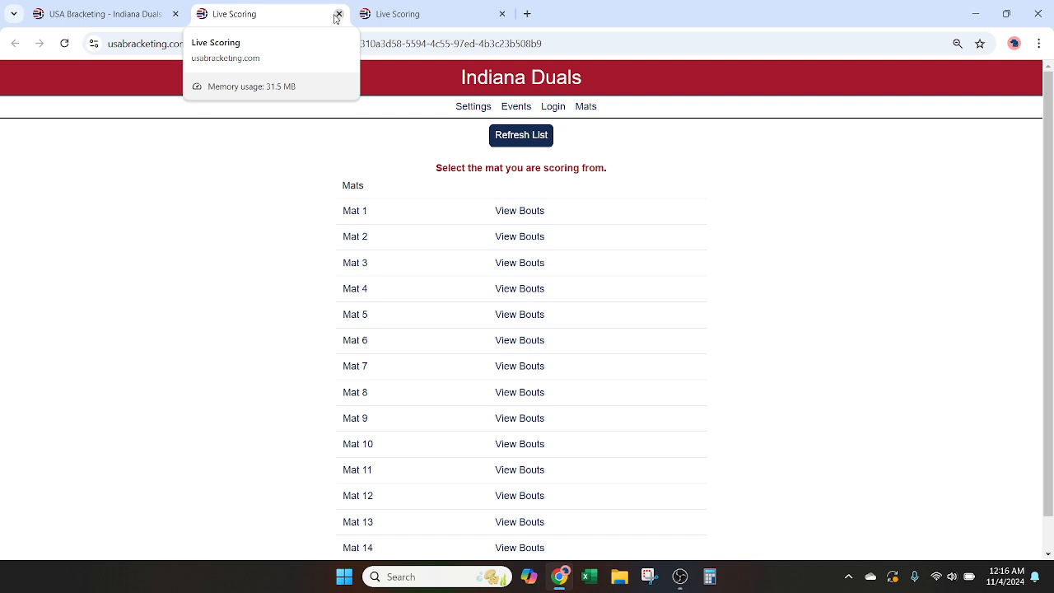
pyautogui.click(338, 14)
pyautogui.click(303, 13)
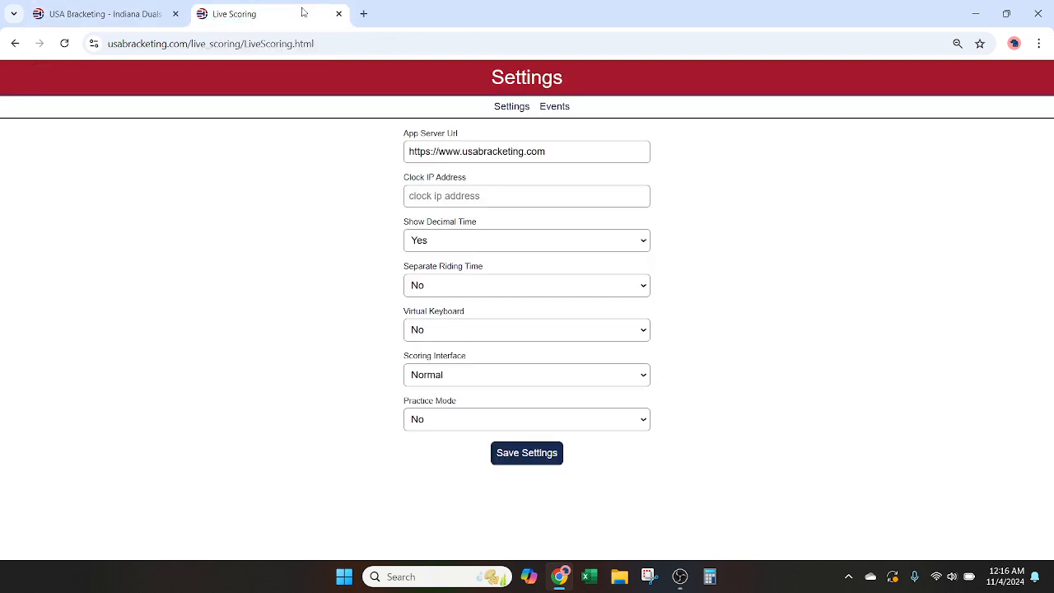
# Step: Save the live scoring settings and open the Indiana Duals event from the events list
pyautogui.click(332, 43)
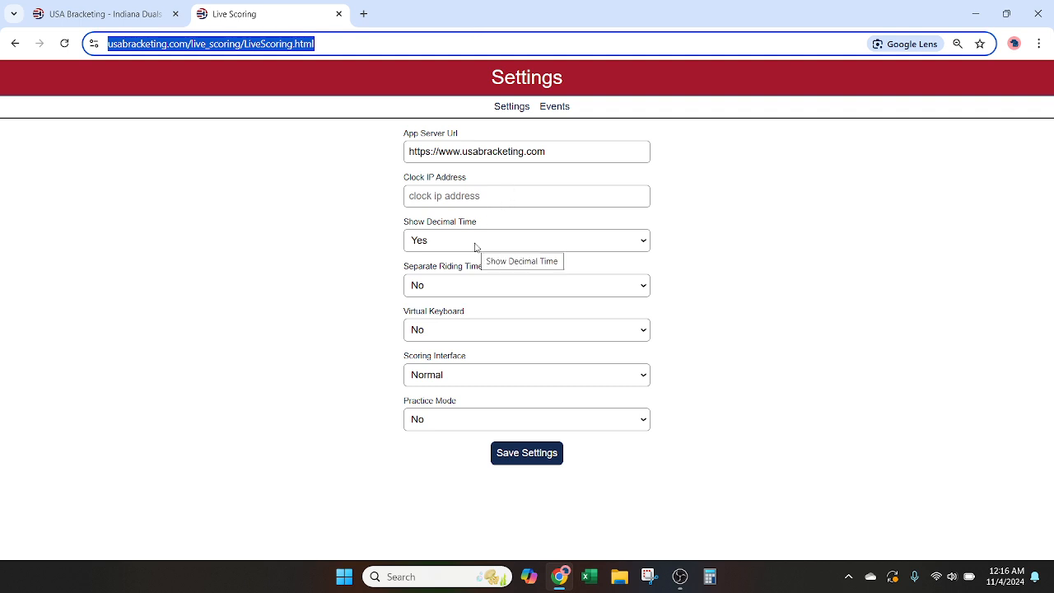
pyautogui.click(526, 454)
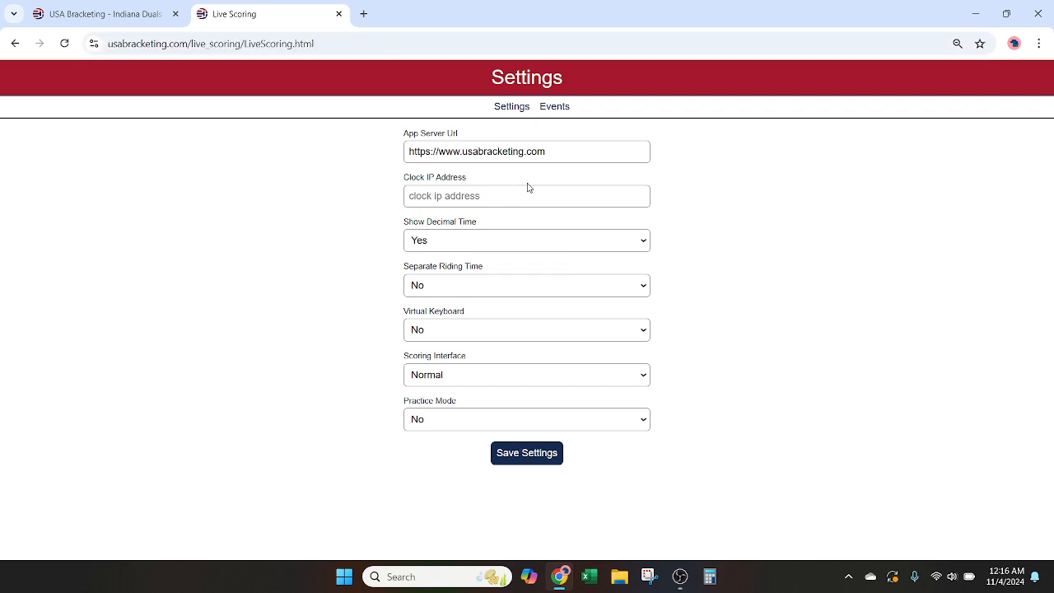
pyautogui.click(554, 106)
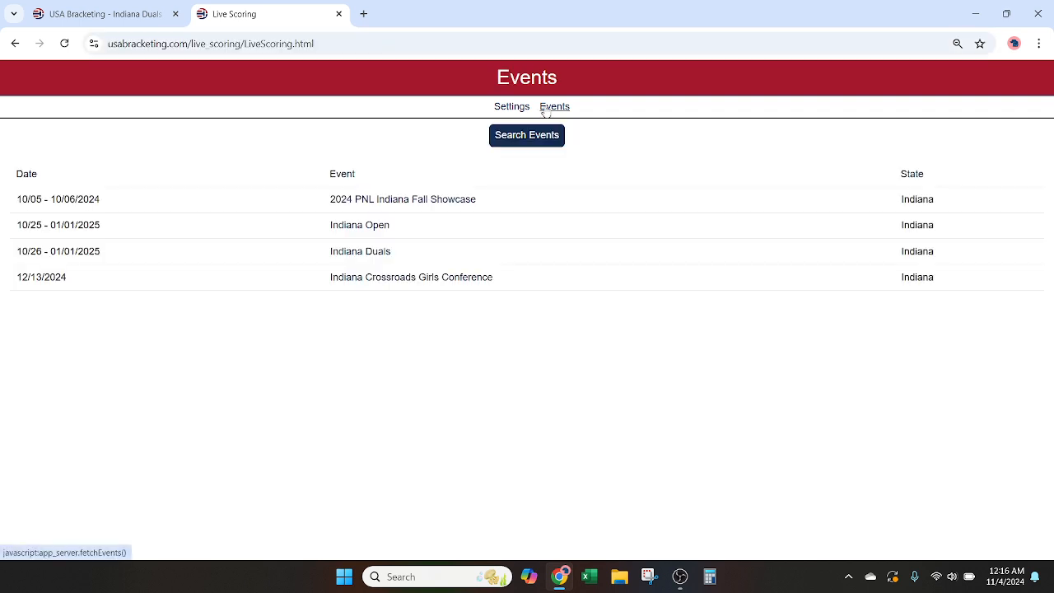
pyautogui.click(378, 254)
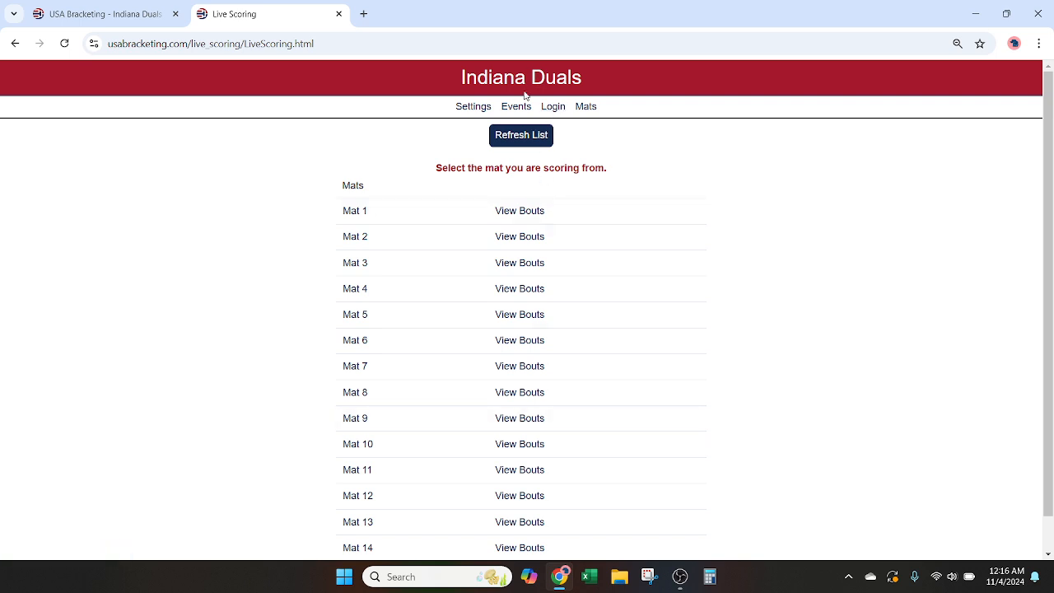
# Step: Open the worker login for Indiana Duals and return to the event's mat list without signing in
pyautogui.click(552, 107)
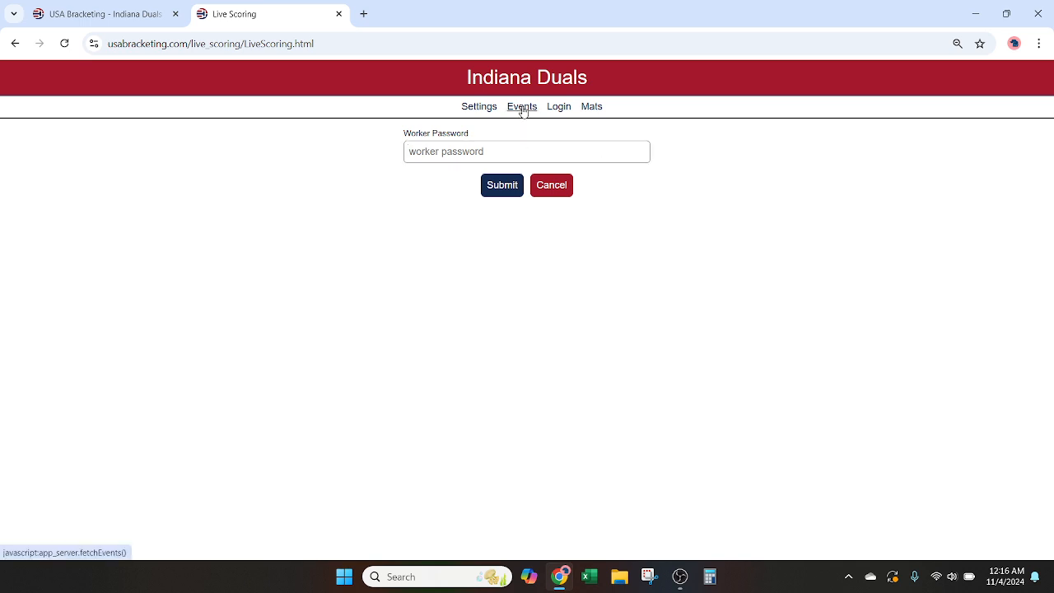
pyautogui.click(522, 108)
pyautogui.click(370, 254)
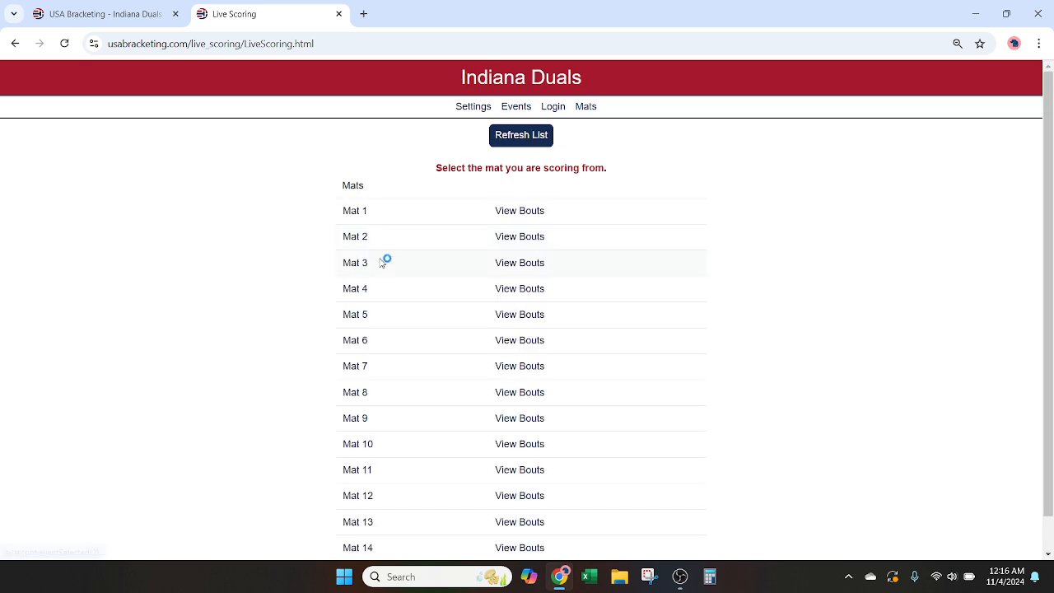
# Step: Open the Elementary 43 match of the Lake Mariahland vs. Lake Maritza dual on Mat 1
pyautogui.click(512, 211)
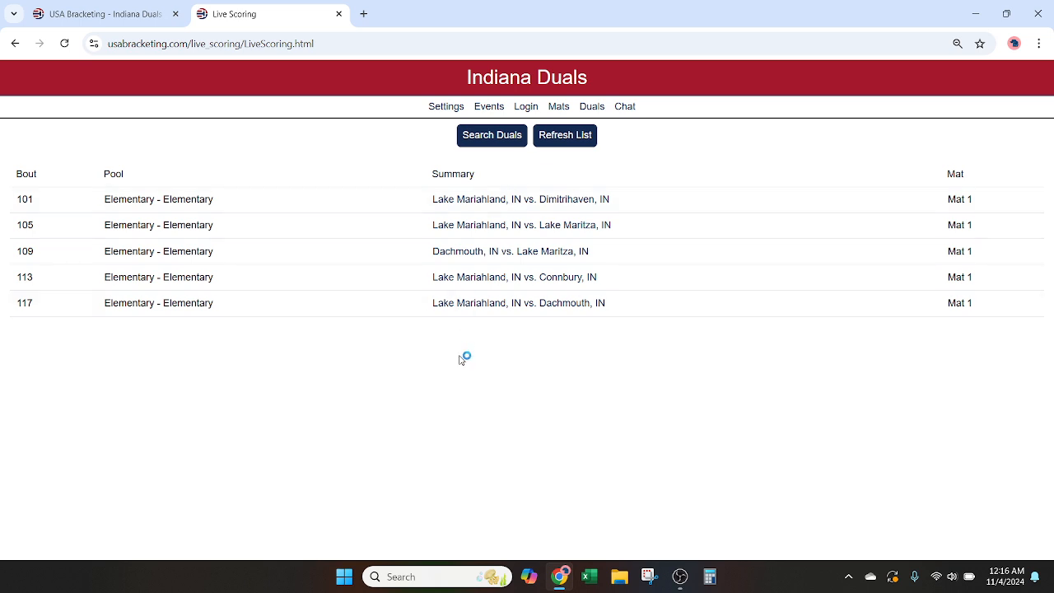
pyautogui.click(514, 225)
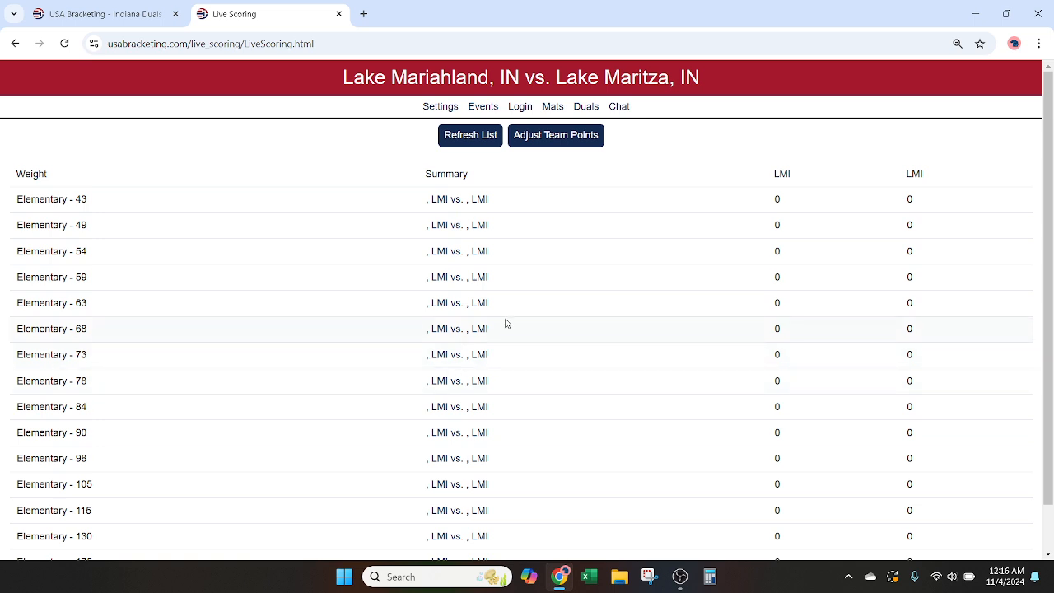
pyautogui.click(476, 201)
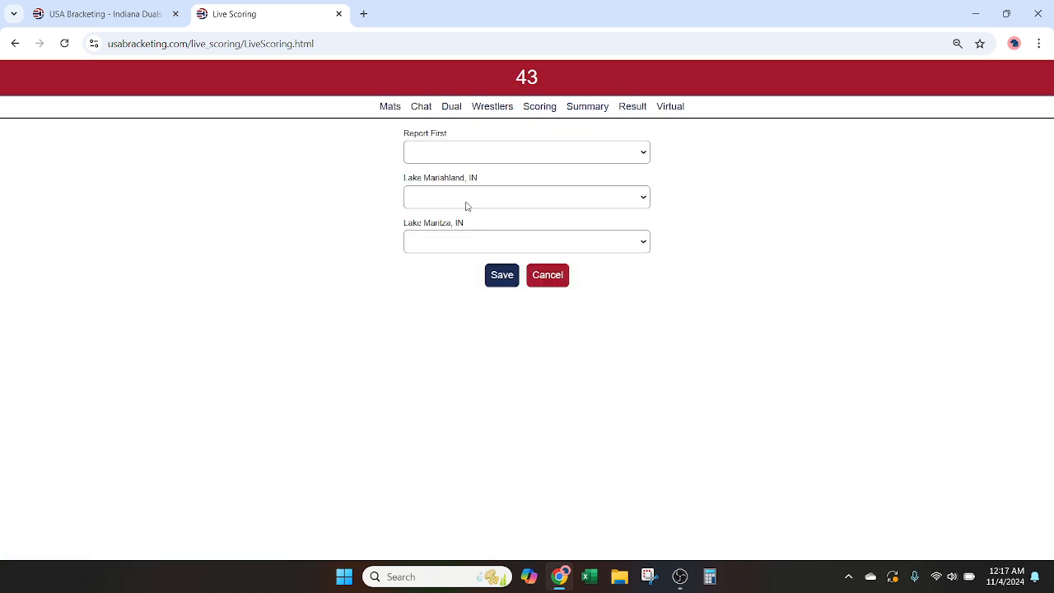
# Step: Set Lake Mariahland, IN to report first, choose each team's 43-pound wrestler, and save the lineup
pyautogui.click(463, 154)
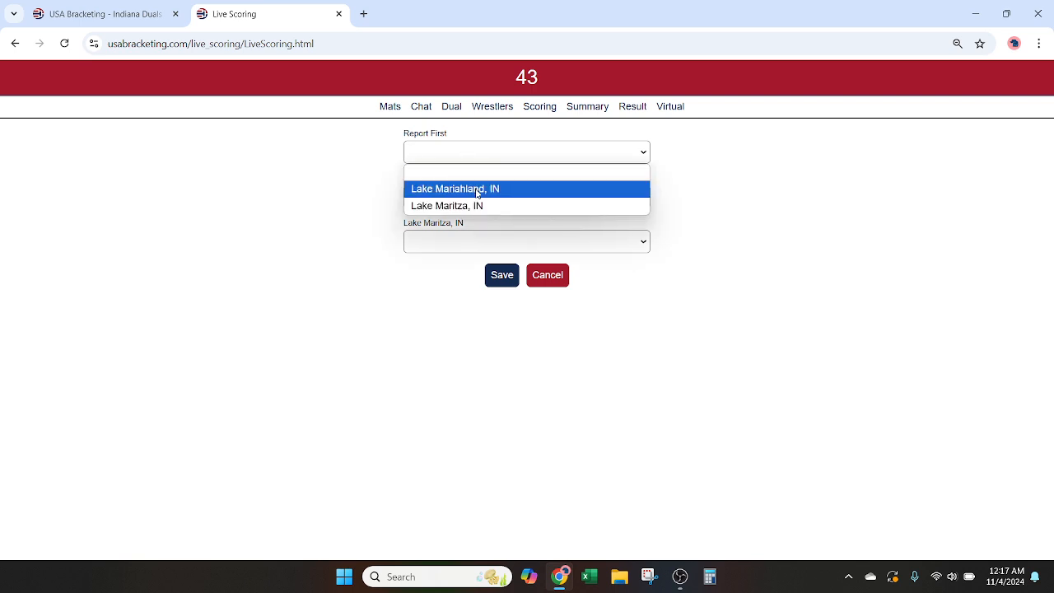
pyautogui.click(476, 189)
pyautogui.click(470, 198)
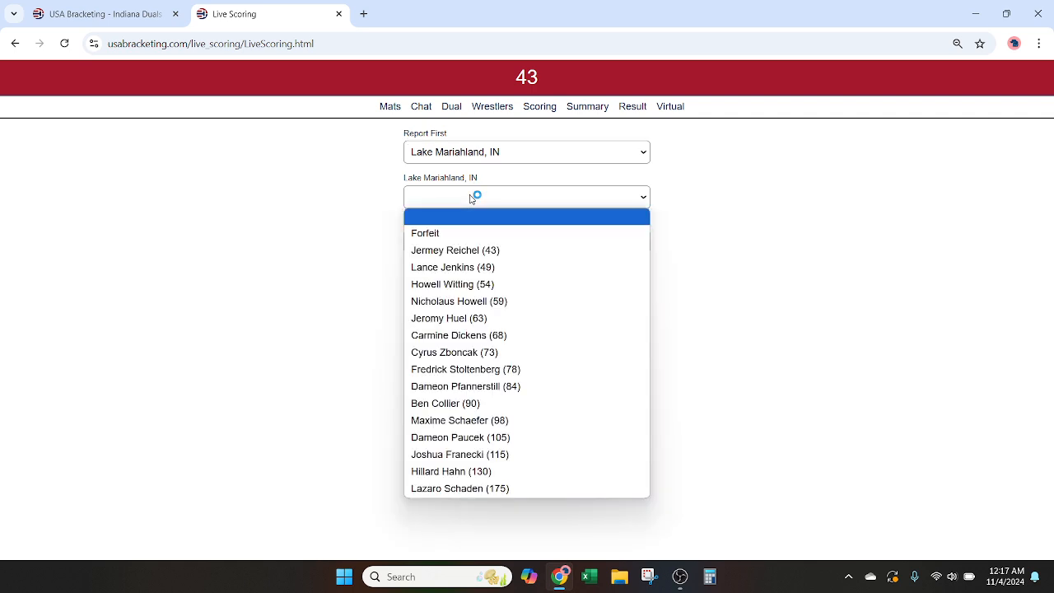
pyautogui.click(484, 252)
pyautogui.click(493, 248)
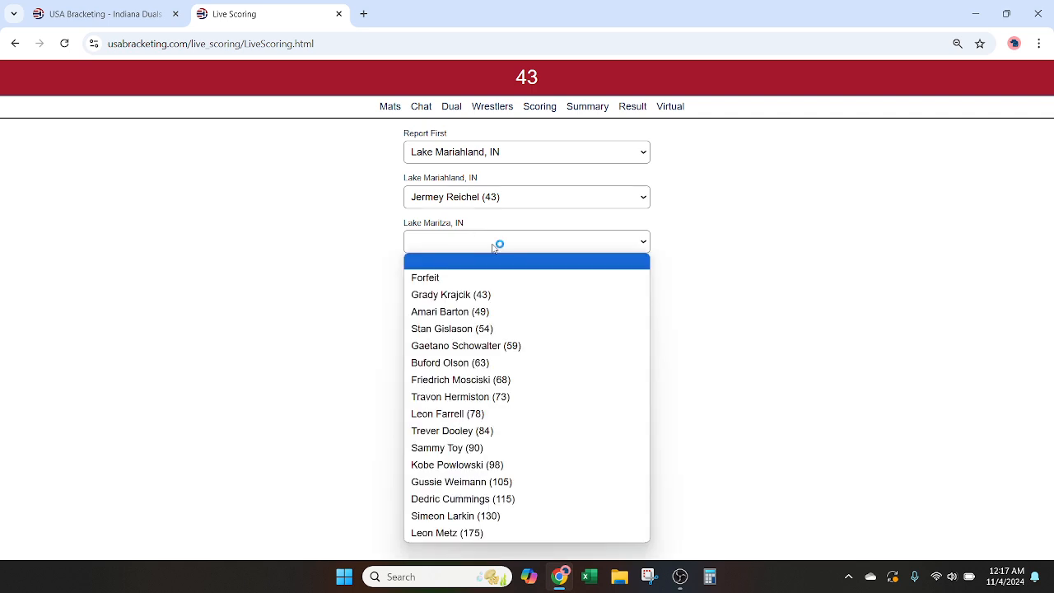
pyautogui.click(494, 294)
pyautogui.click(505, 276)
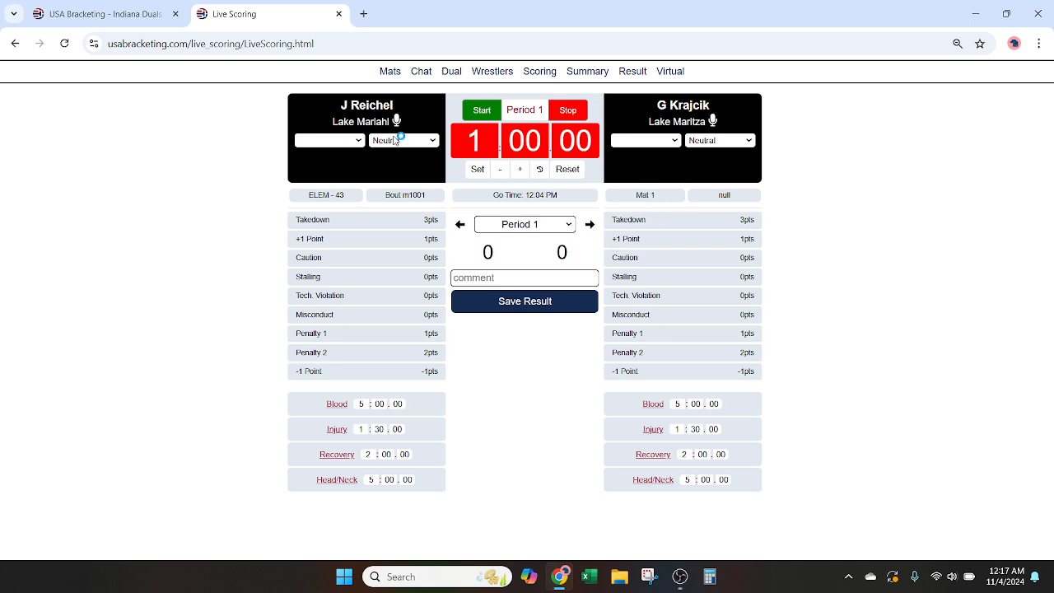
# Step: Assign red to the Lake Mariahland wrestler and record a takedown for them with the Period 1 clock running
pyautogui.click(339, 141)
pyautogui.click(328, 169)
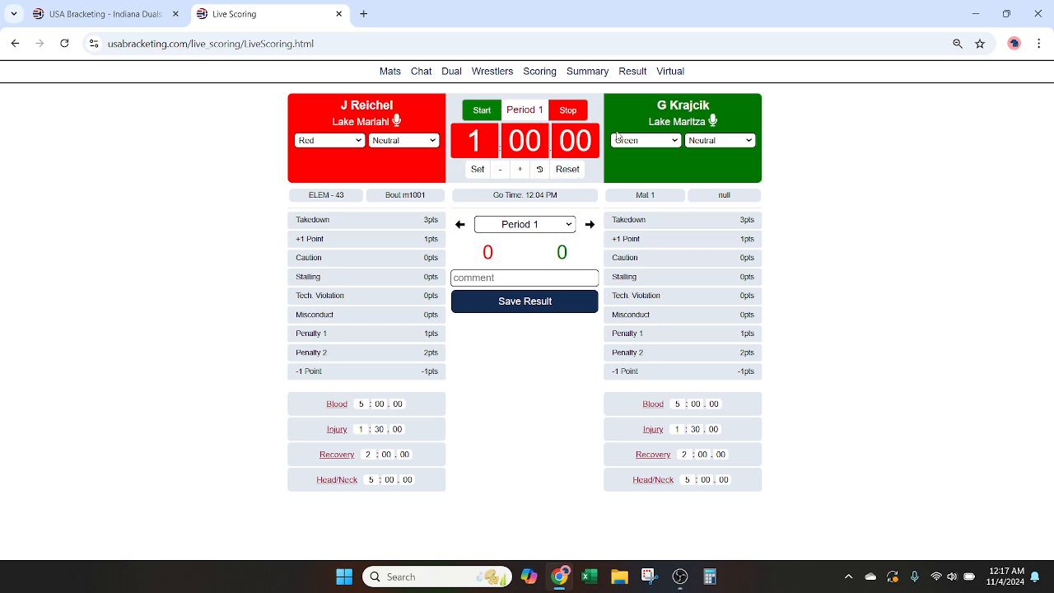
pyautogui.click(483, 112)
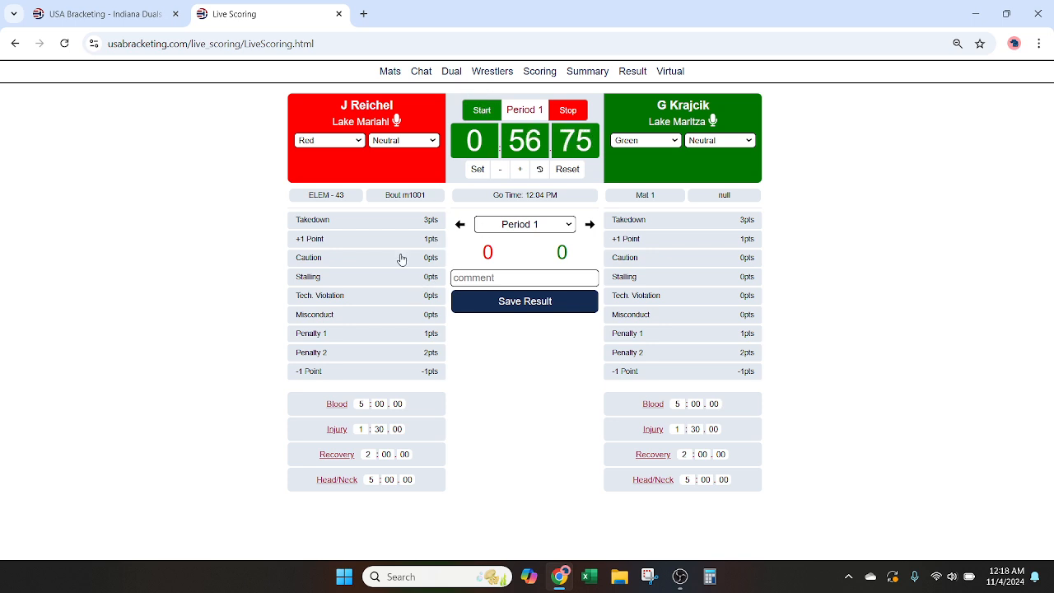
pyautogui.click(390, 224)
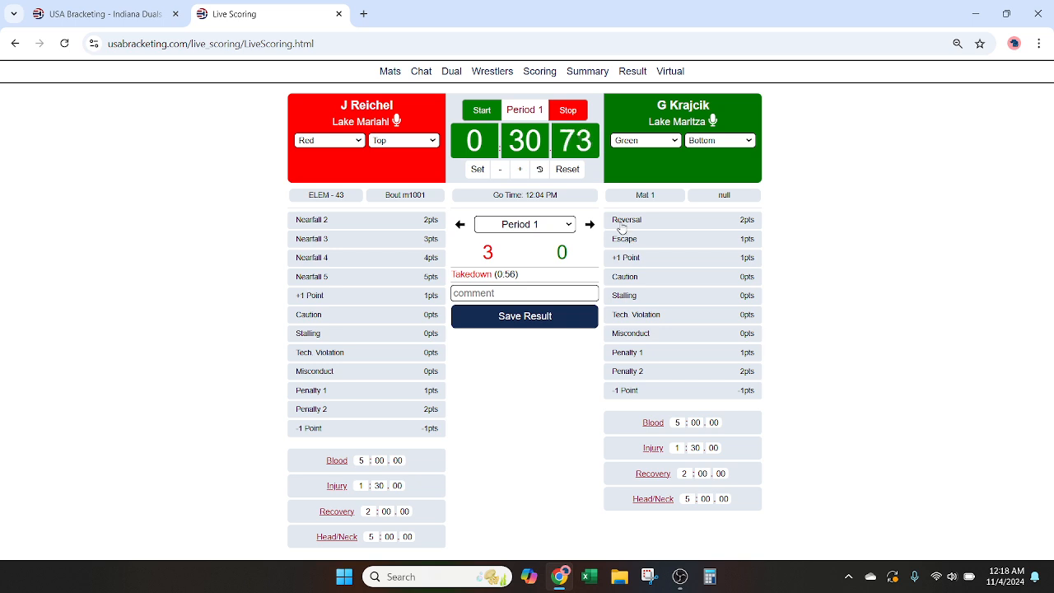
# Step: Record a caution for the green wrestler, switch it to red, and delete that caution entry
pyautogui.click(645, 280)
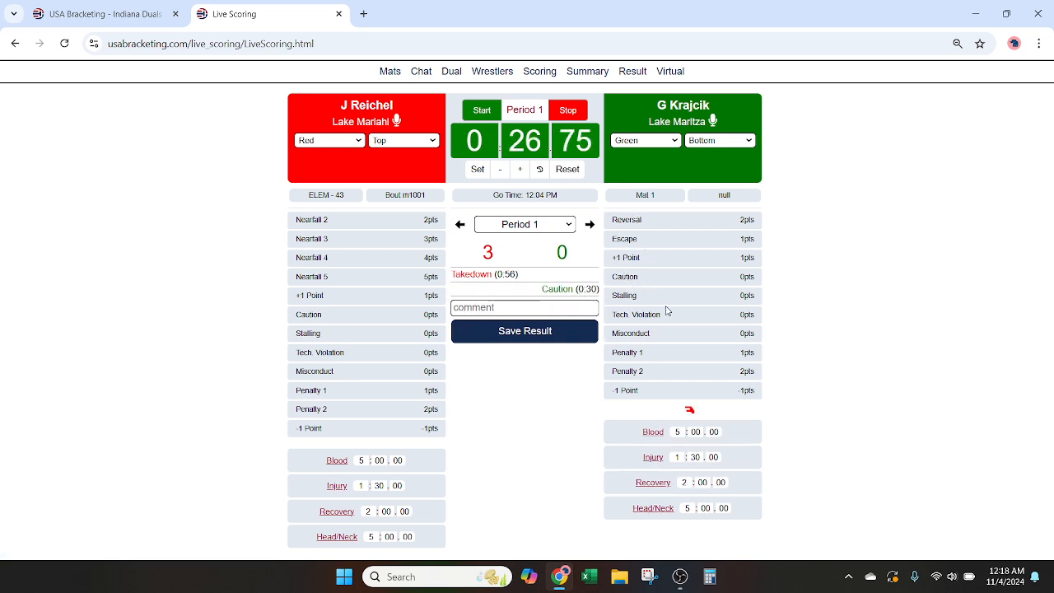
pyautogui.click(558, 290)
pyautogui.click(501, 307)
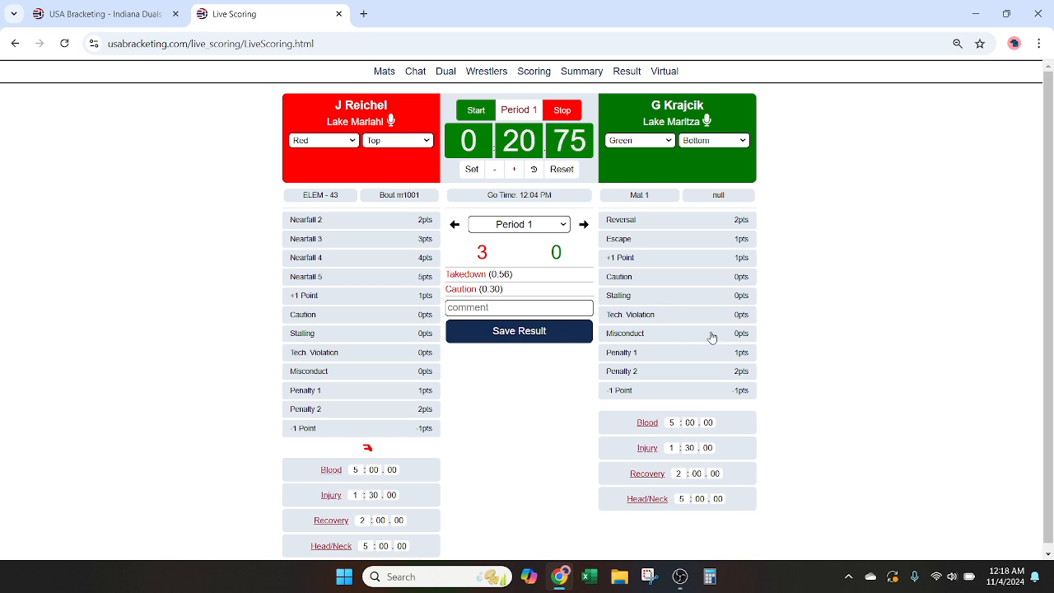
pyautogui.click(466, 290)
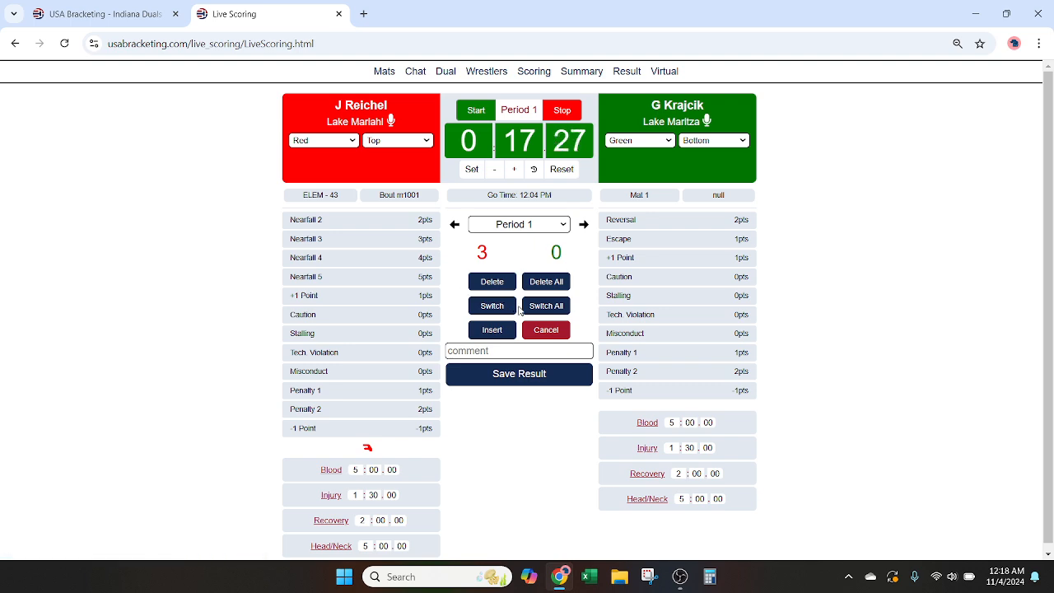
pyautogui.click(486, 283)
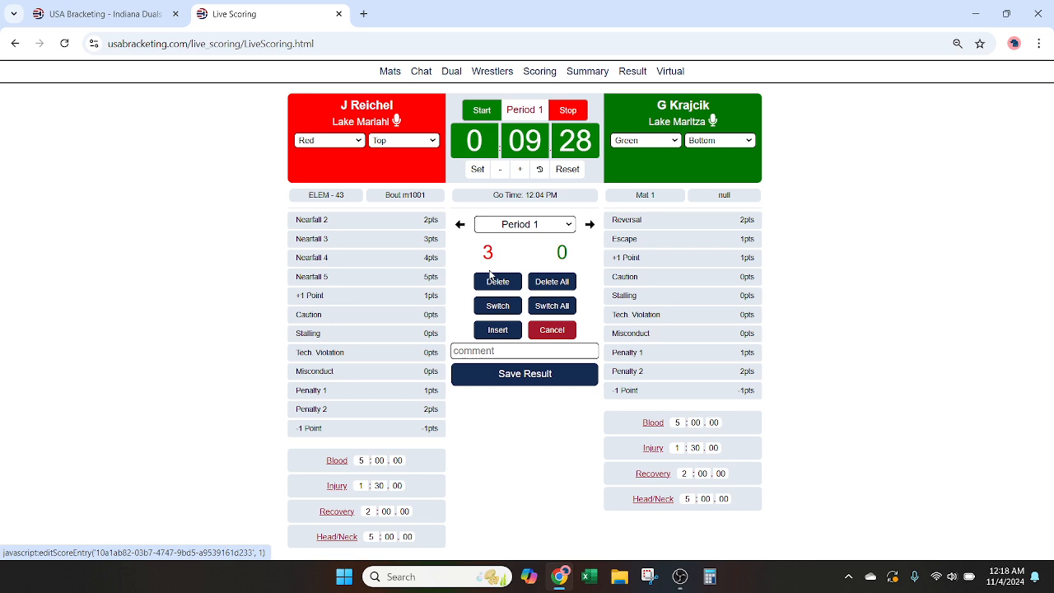
# Step: Switch all of the bout's scoring entries to the opposite wrestler, confirming with "switch all"
pyautogui.click(542, 308)
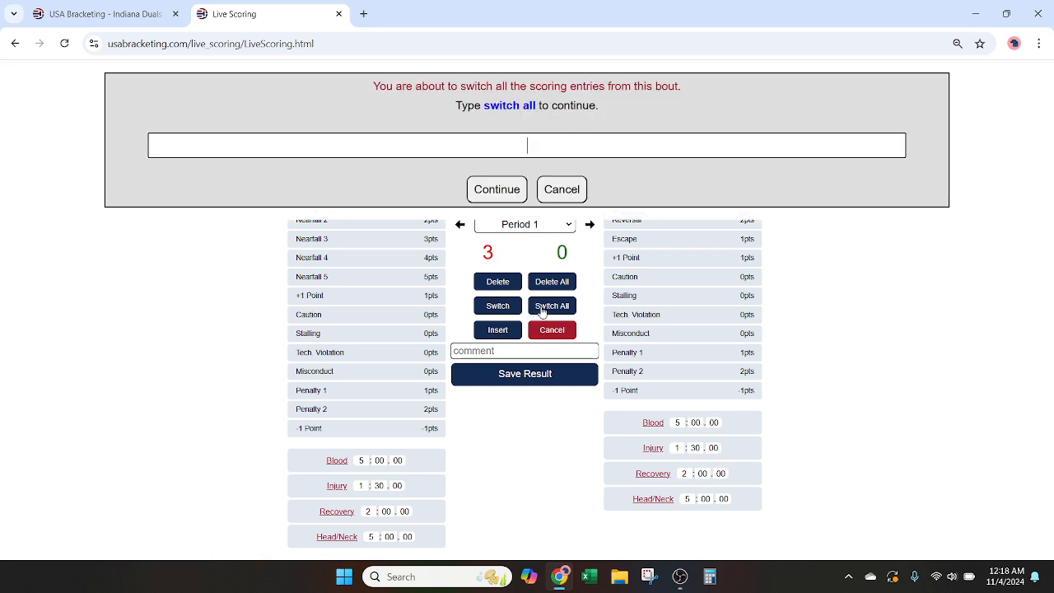
pyautogui.write('switch all')
pyautogui.press('Return')
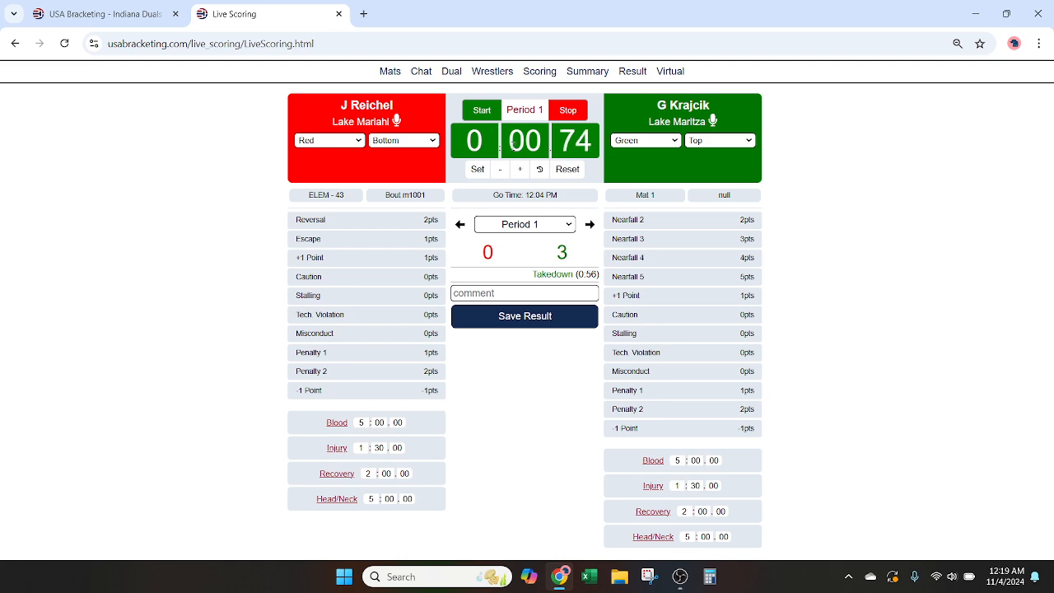
# Step: Advance the bout to Choice 1 and record Defer for the green wrestler
pyautogui.click(594, 225)
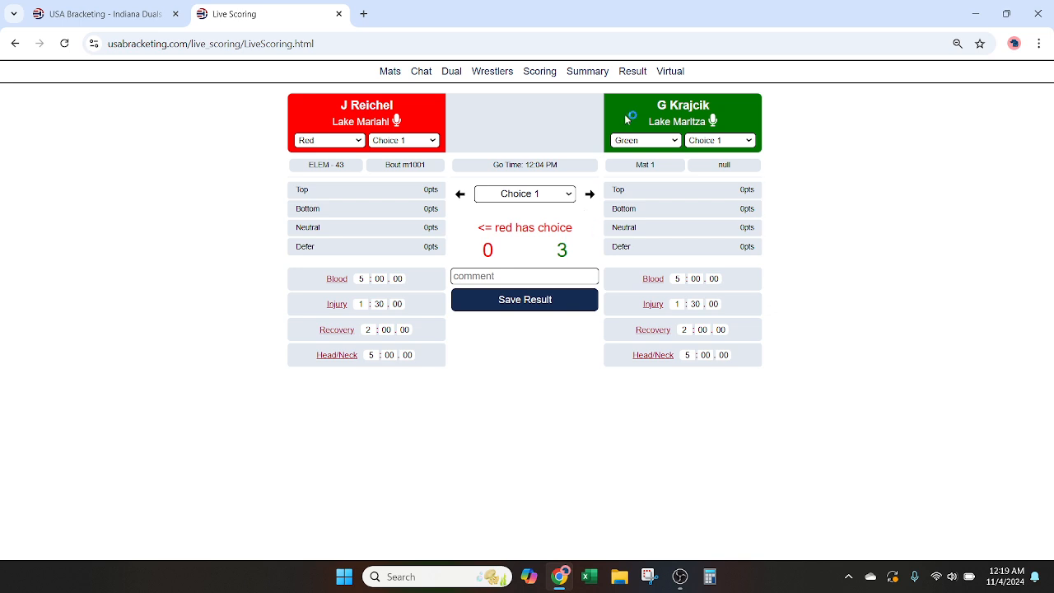
pyautogui.click(639, 251)
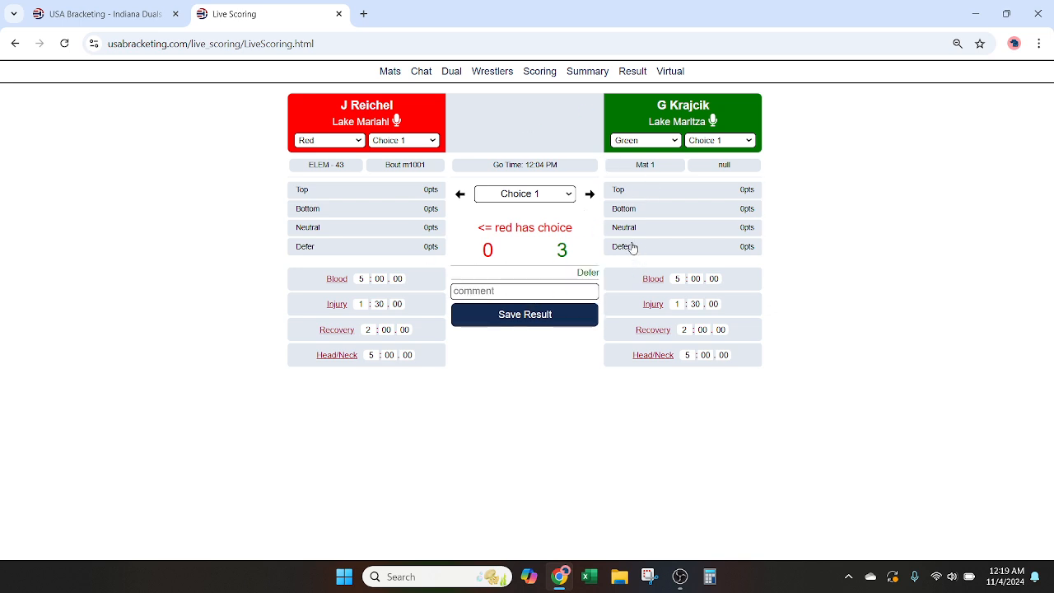
# Step: Record Bottom as the red wrestler's choice, and run the Period 2 clock for a few seconds before stopping it
pyautogui.click(333, 210)
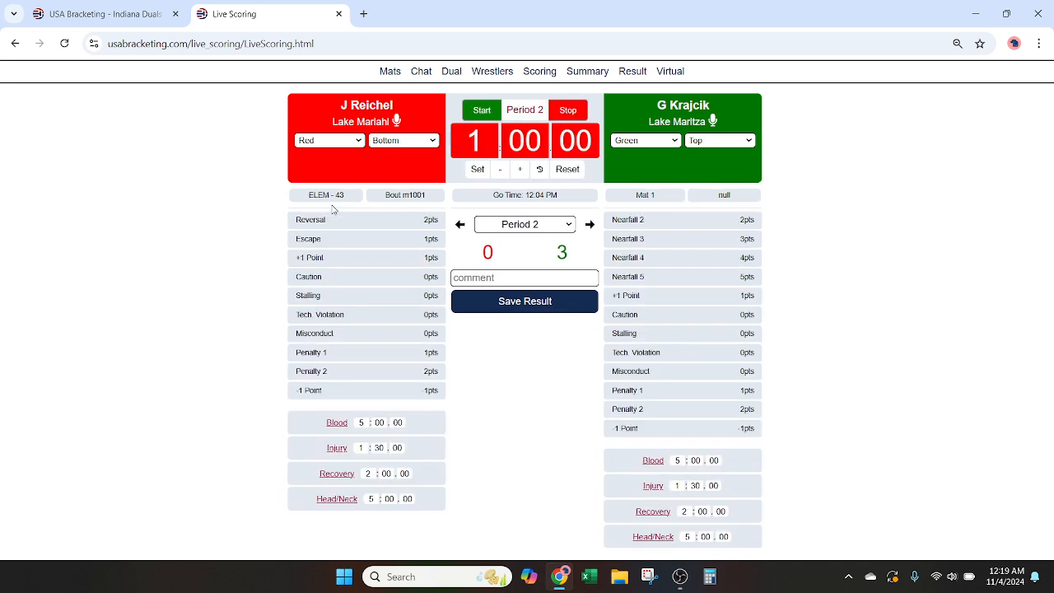
pyautogui.press('space')
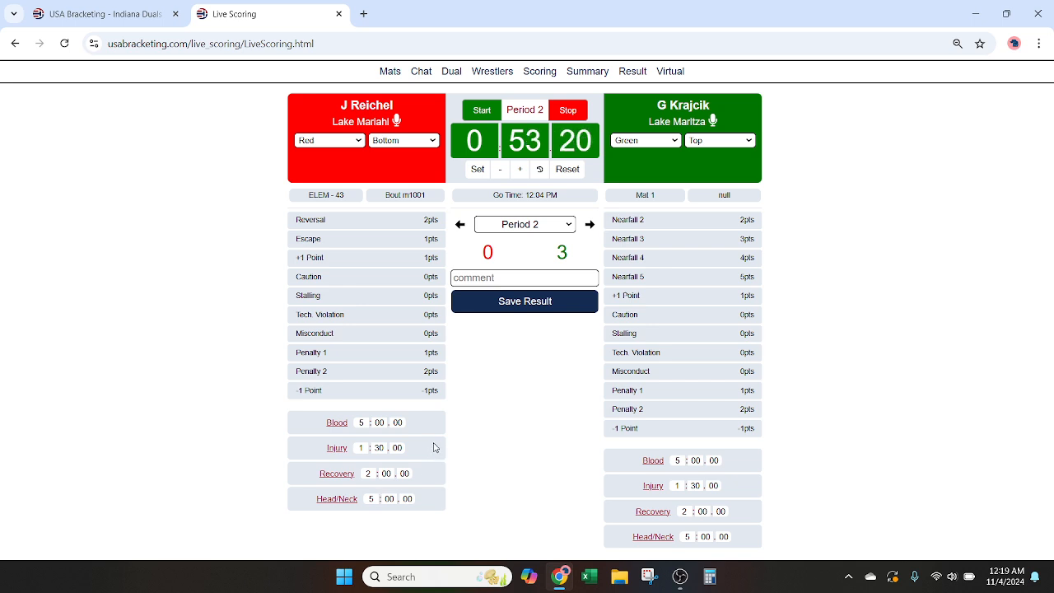
pyautogui.press('space')
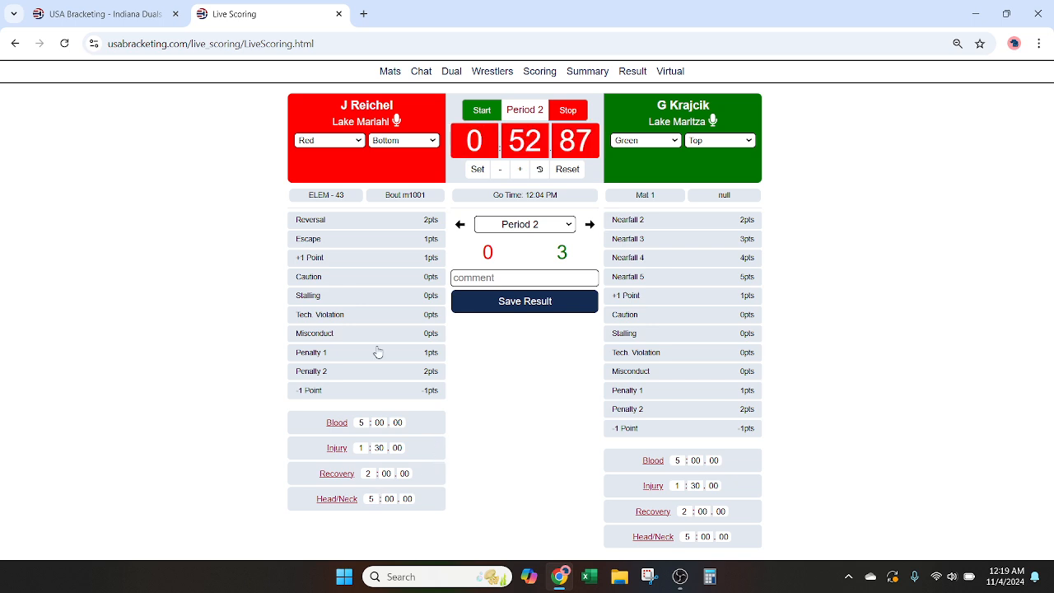
# Step: Run the red wrestler's injury timer for several seconds and stop it
pyautogui.click(338, 449)
pyautogui.press('space')
pyautogui.moveTo(428, 393); pyautogui.dragTo(396, 342)
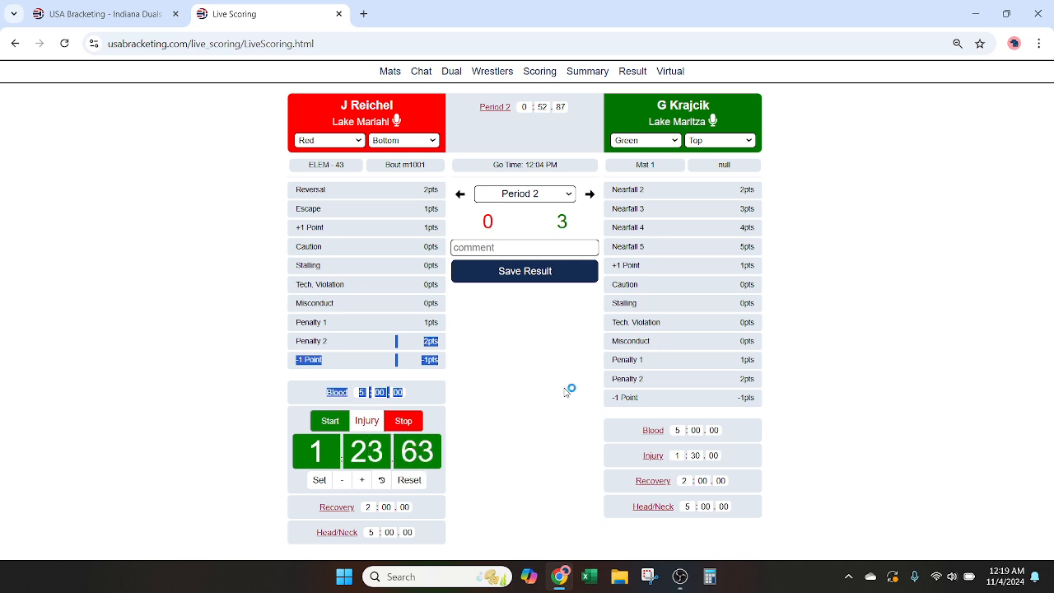
pyautogui.press('space')
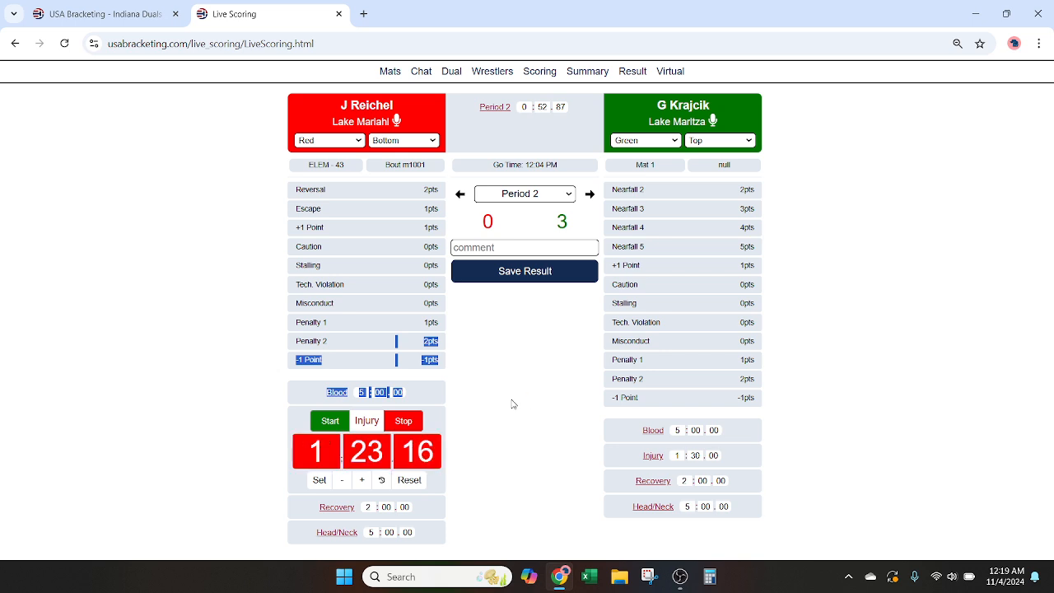
# Step: Resume the Period 2 clock and record Nearfall 3 for green, Escape for red, and Takedown and Nearfall 4 for green
pyautogui.click(494, 108)
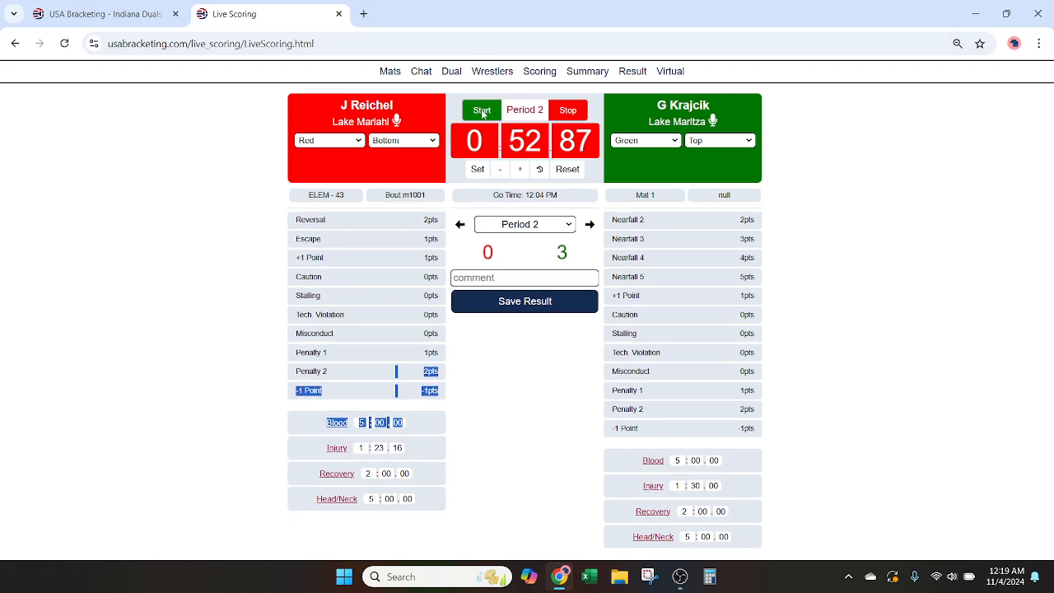
pyautogui.click(493, 117)
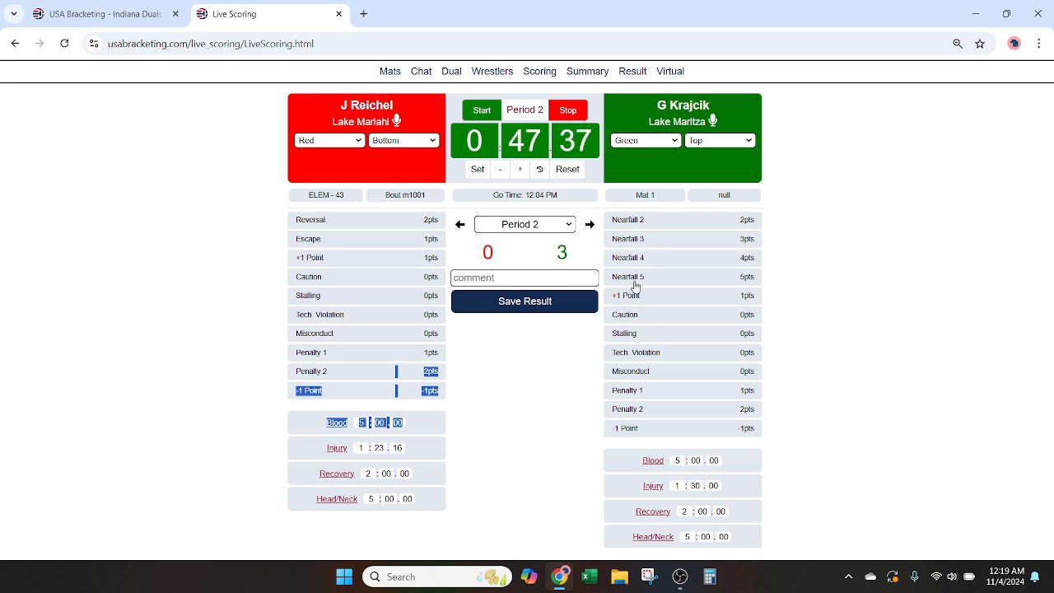
pyautogui.click(639, 245)
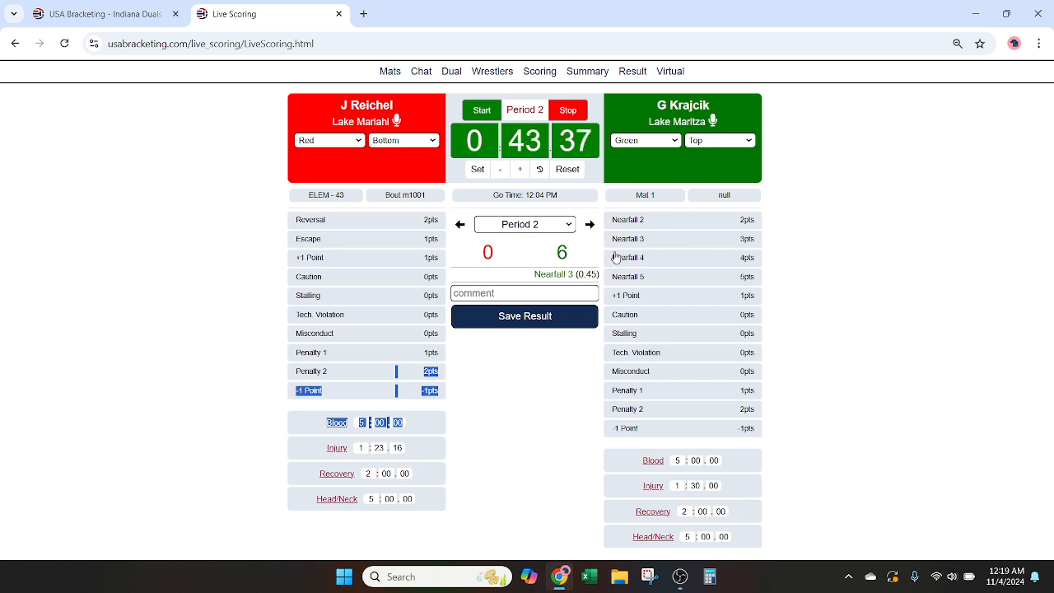
pyautogui.click(361, 241)
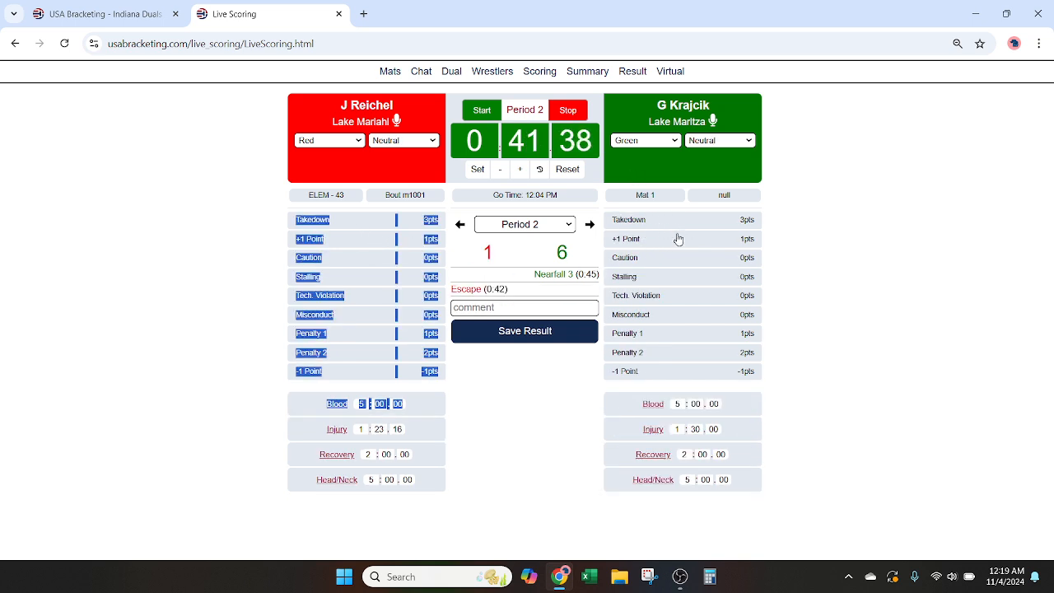
pyautogui.click(634, 222)
pyautogui.click(656, 260)
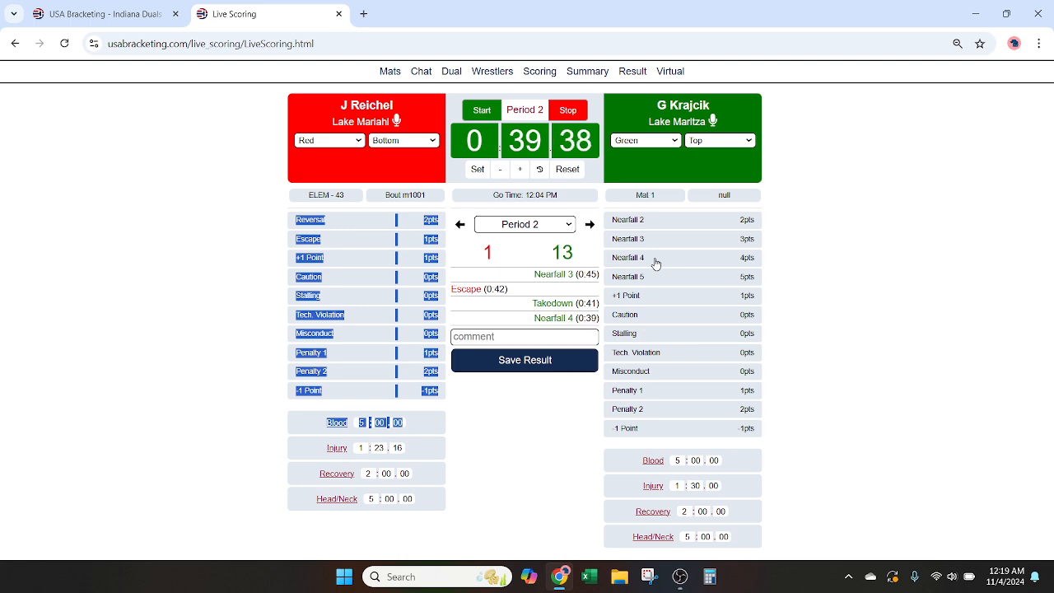
# Step: Record two more exchanges in Period 2, each an Escape for red followed by a Takedown for green
pyautogui.click(309, 241)
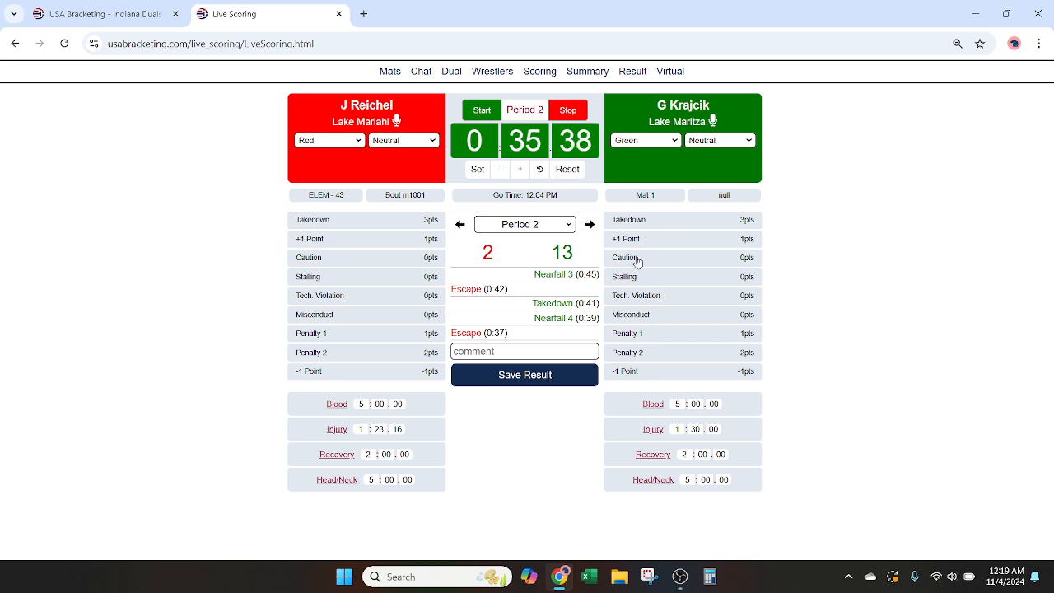
pyautogui.click(634, 220)
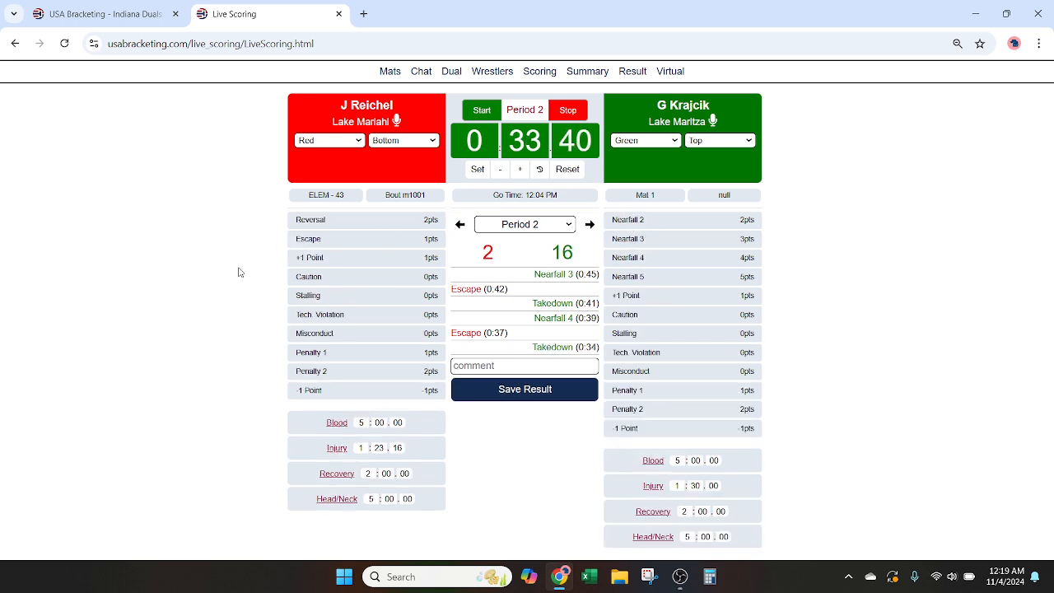
pyautogui.click(313, 241)
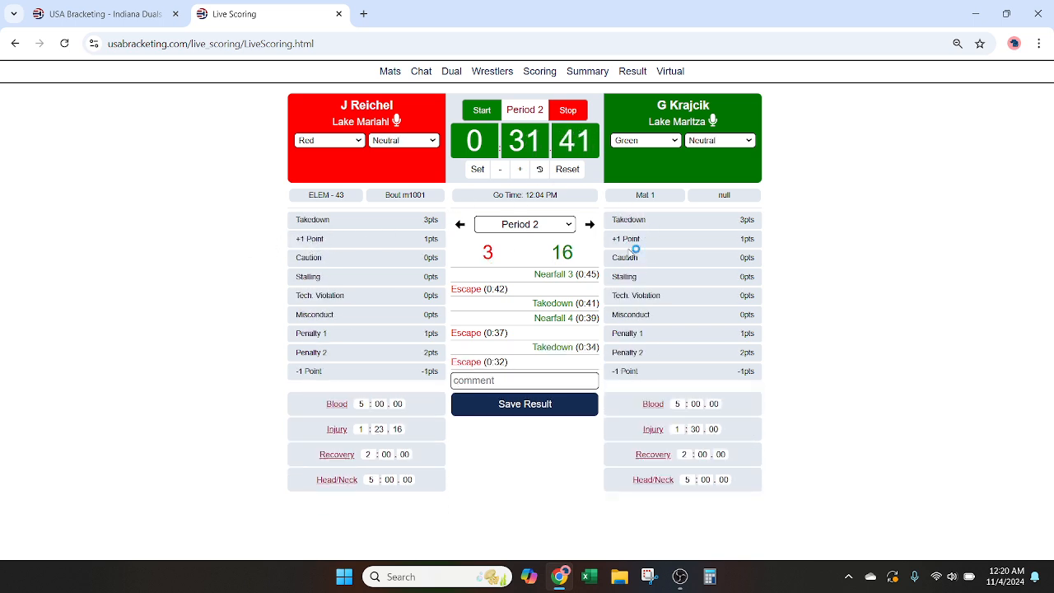
pyautogui.click(643, 221)
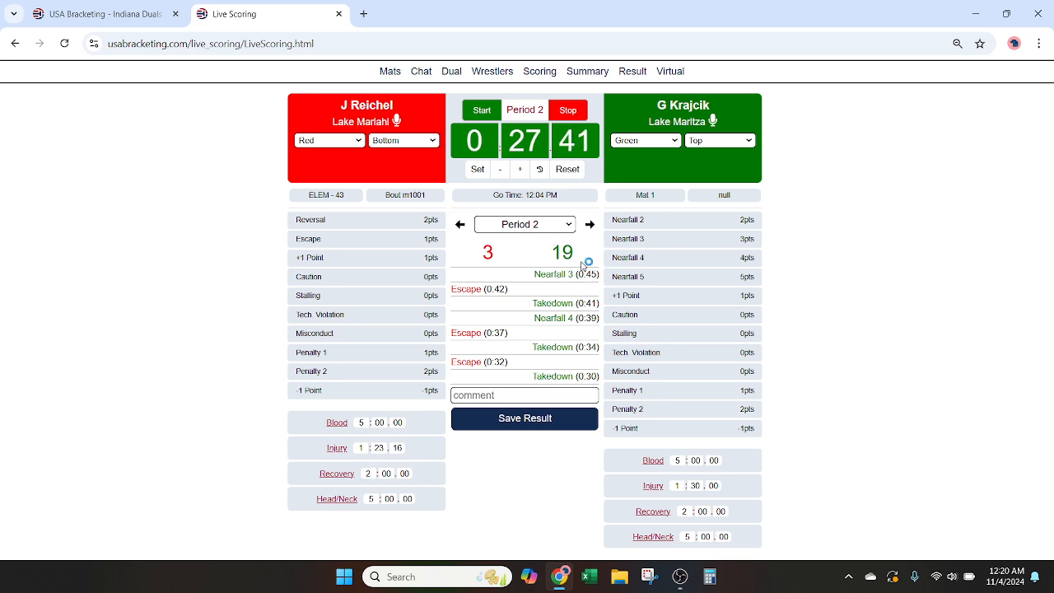
# Step: Save the Elementary 43 bout result with Technical Fall as the win type and the green wrestler as winner
pyautogui.click(536, 423)
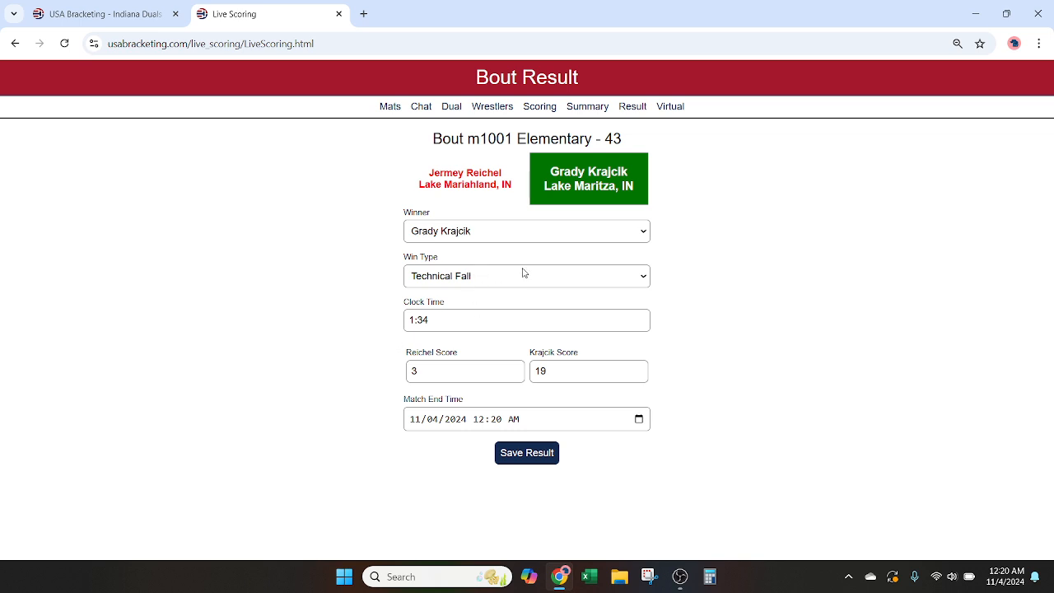
pyautogui.click(468, 280)
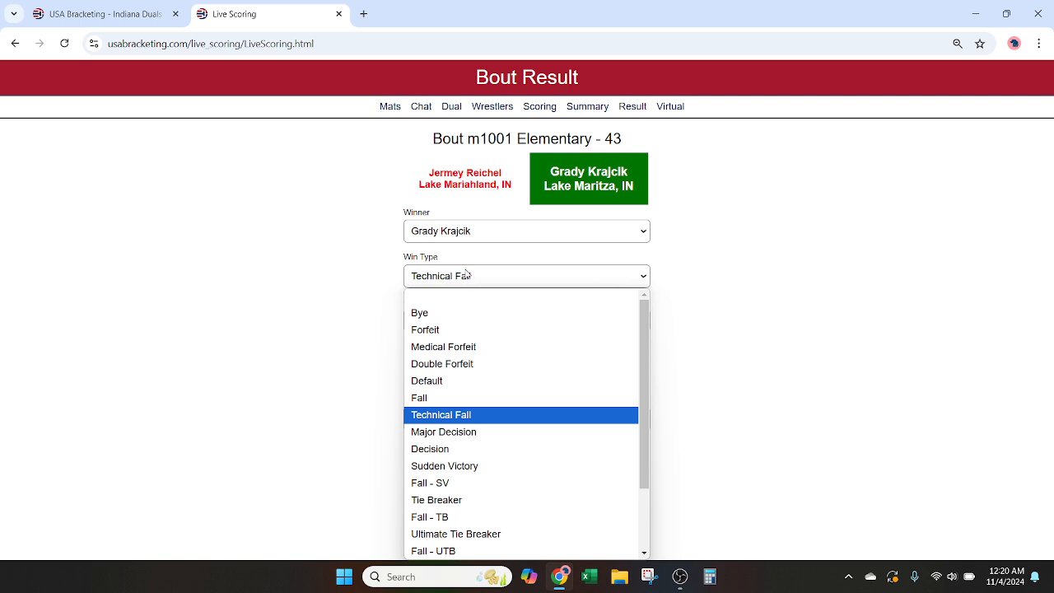
pyautogui.click(481, 408)
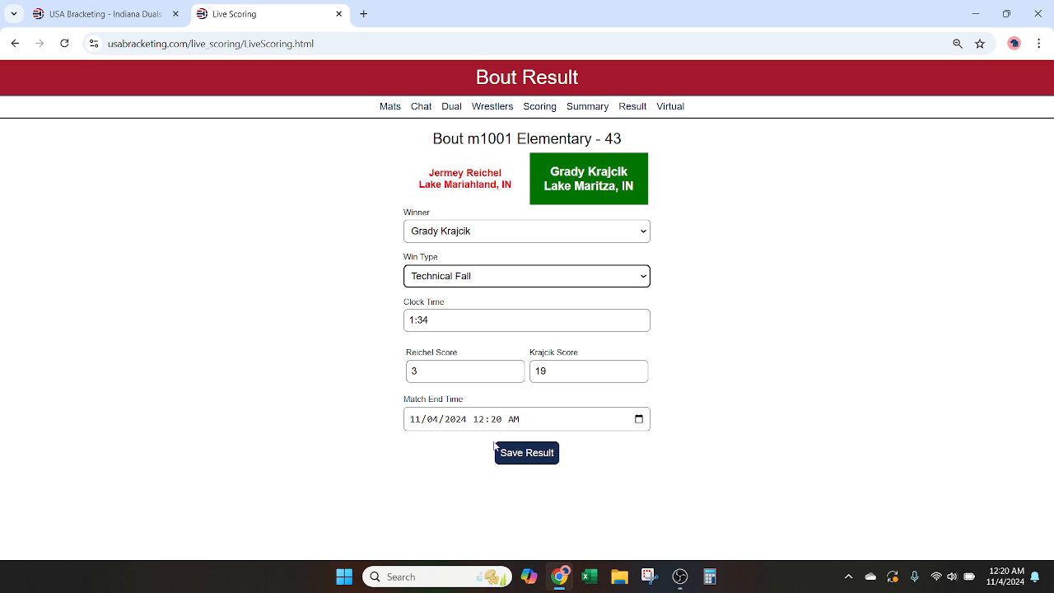
pyautogui.click(534, 460)
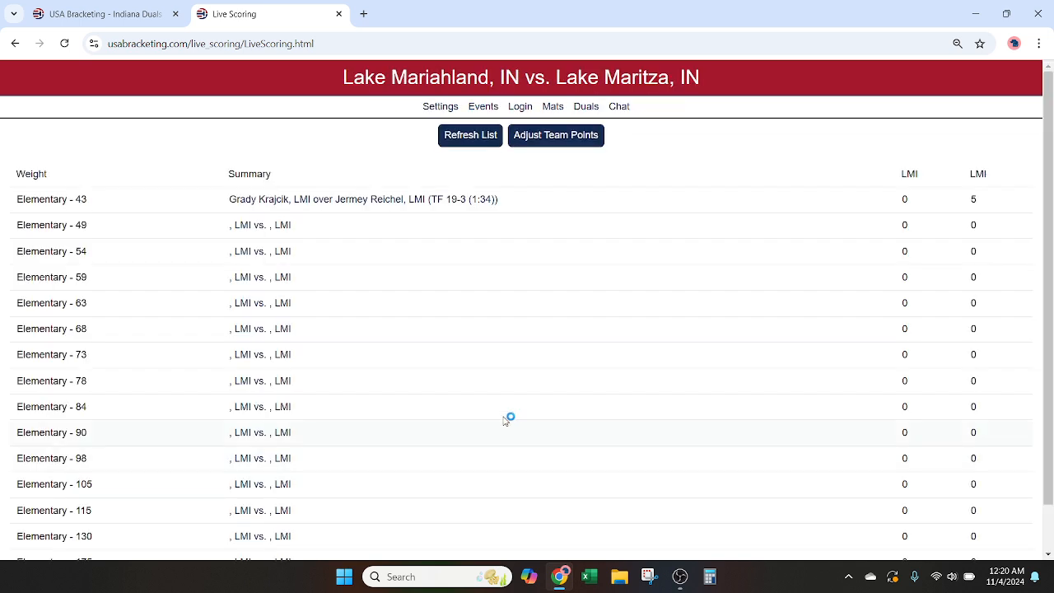
# Step: Set up the Elementary 49 bout by assigning each team's 49-weight wrestler and save the lineup
pyautogui.click(268, 231)
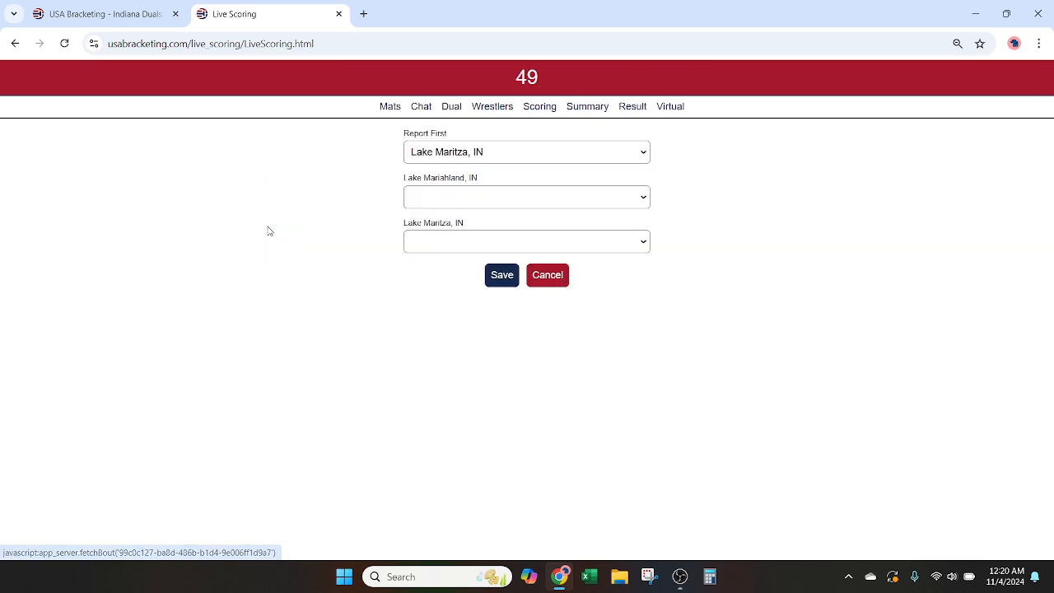
pyautogui.click(486, 198)
pyautogui.click(539, 267)
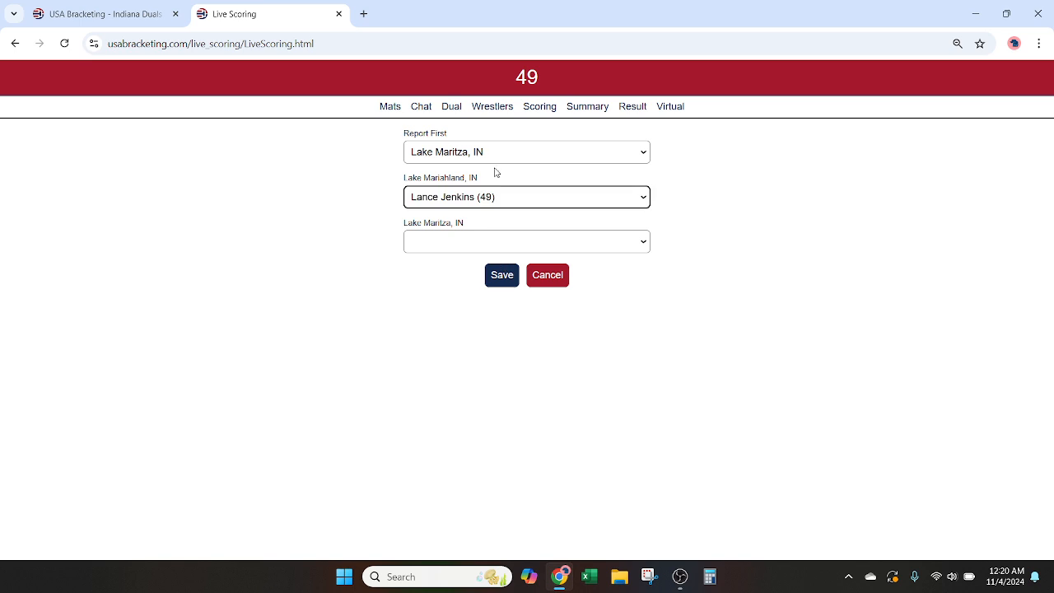
pyautogui.click(492, 251)
pyautogui.click(506, 308)
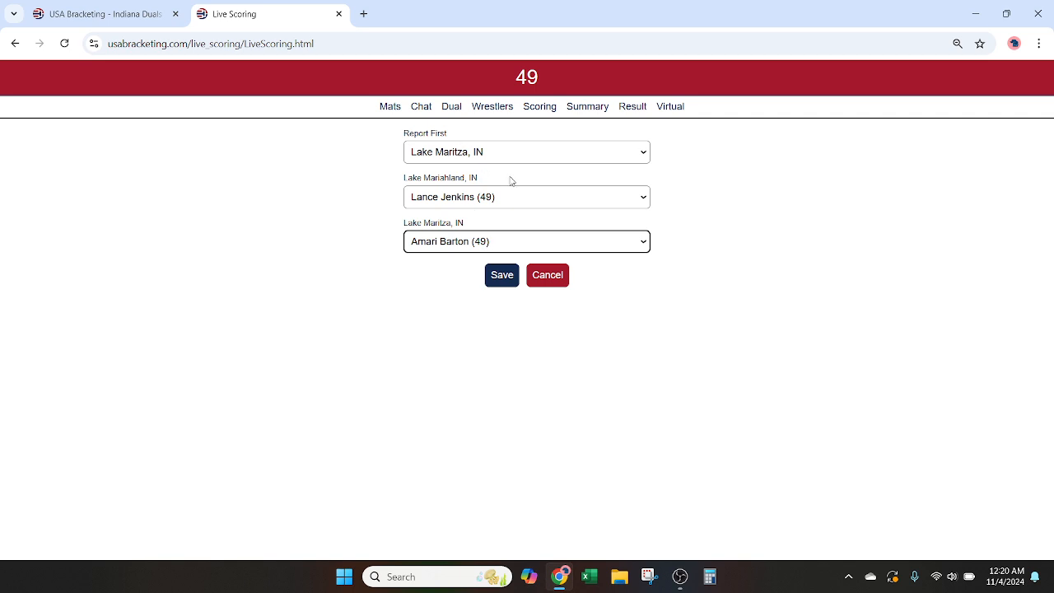
pyautogui.click(500, 280)
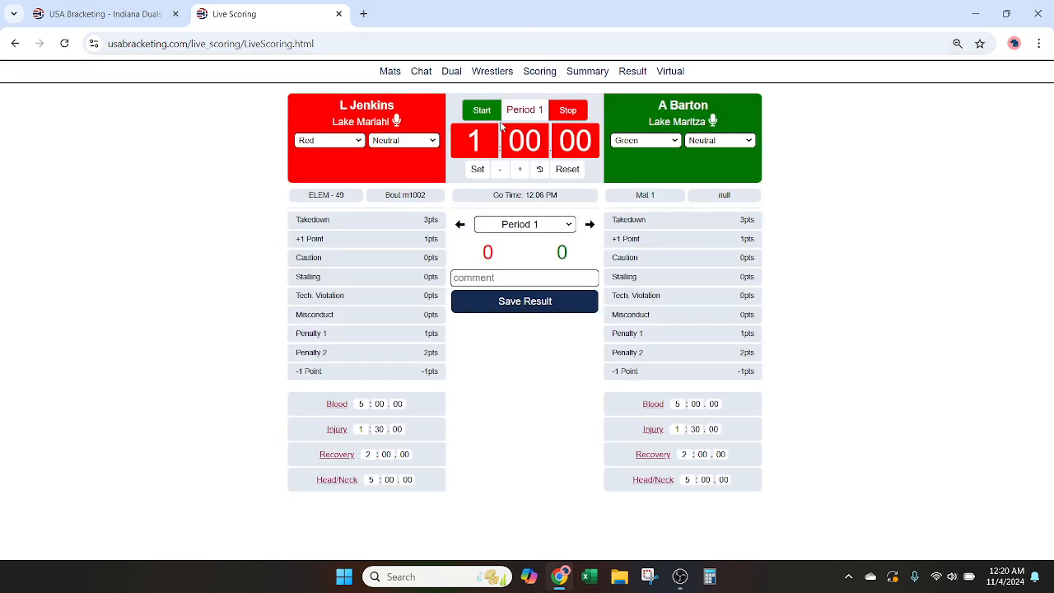
# Step: Run the Period 1 clock for the Elementary 49 bout, and record Defer for green and Bottom for red in Choice 1
pyautogui.click(483, 111)
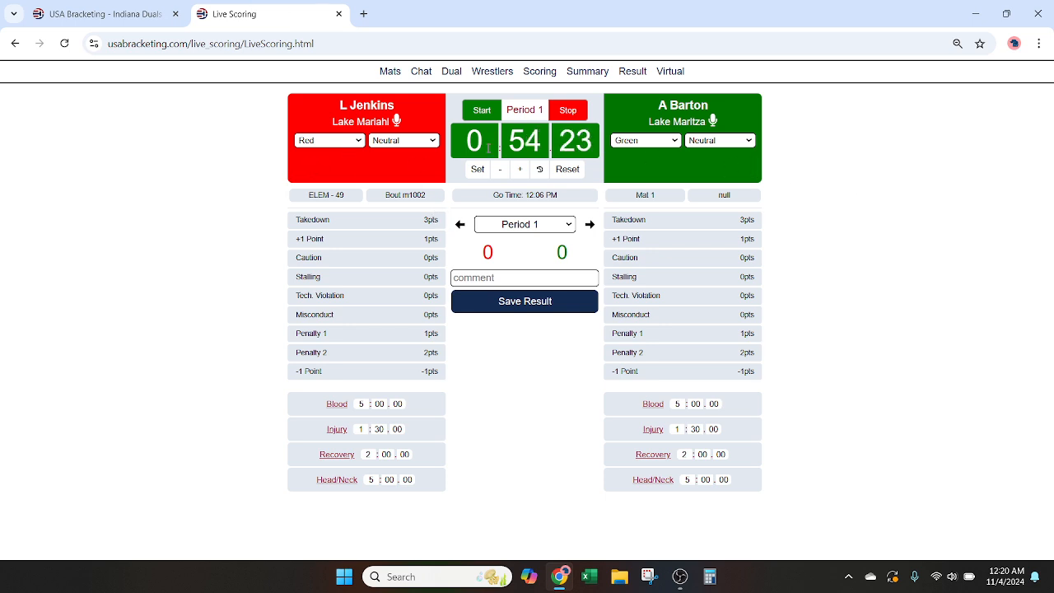
pyautogui.click(592, 224)
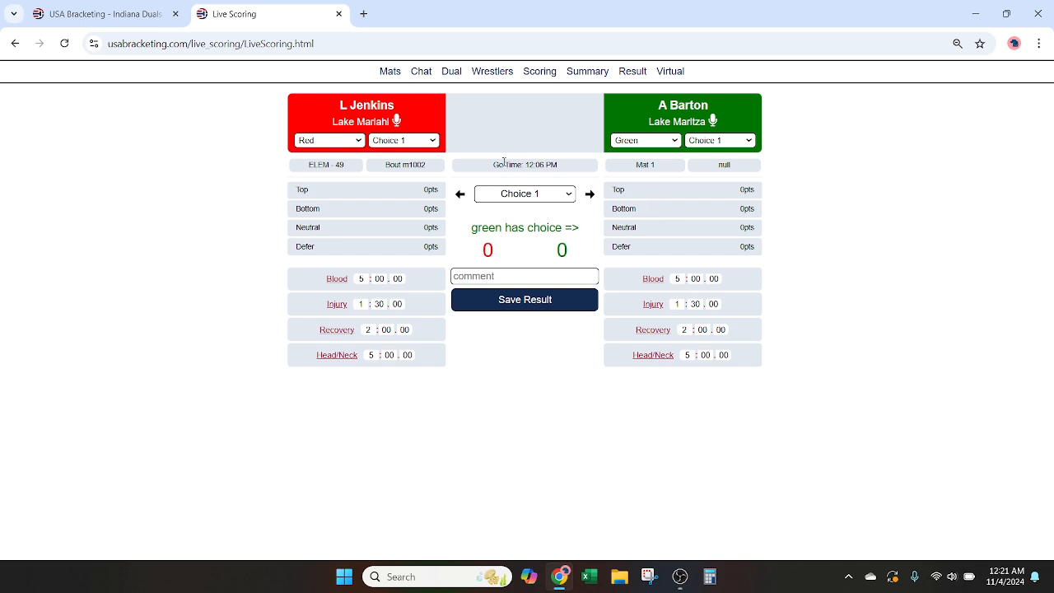
pyautogui.click(630, 248)
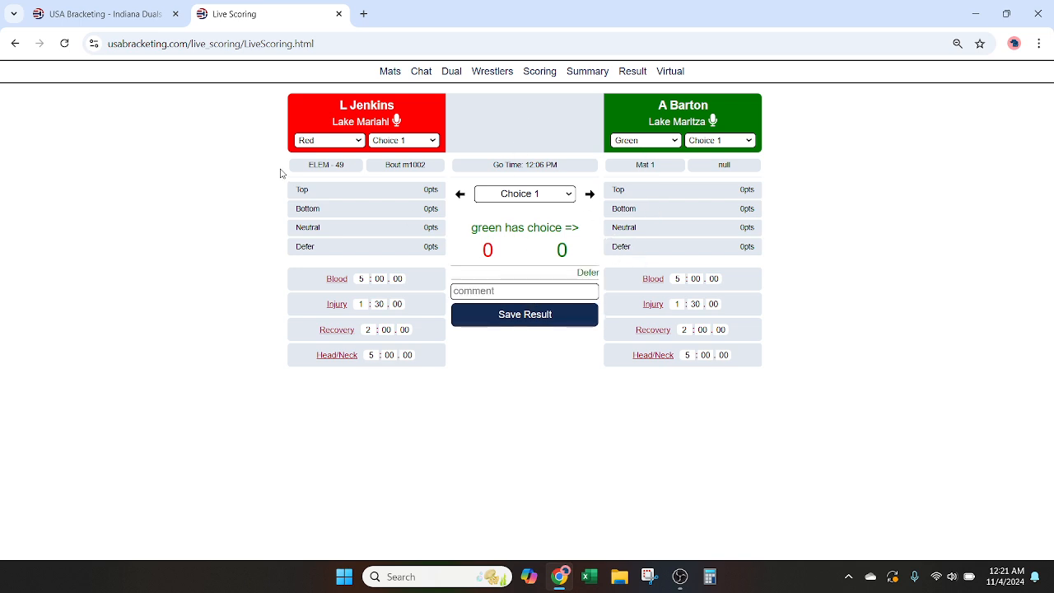
pyautogui.click(315, 210)
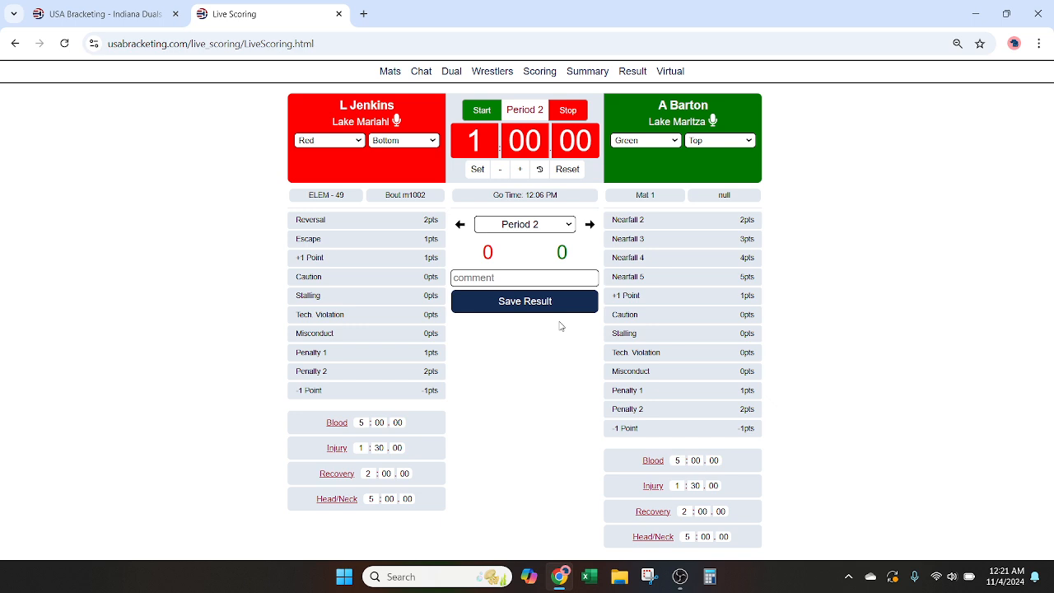
# Step: Start the Period 2 clock and open the Elementary 49 bout's result form
pyautogui.press('space')
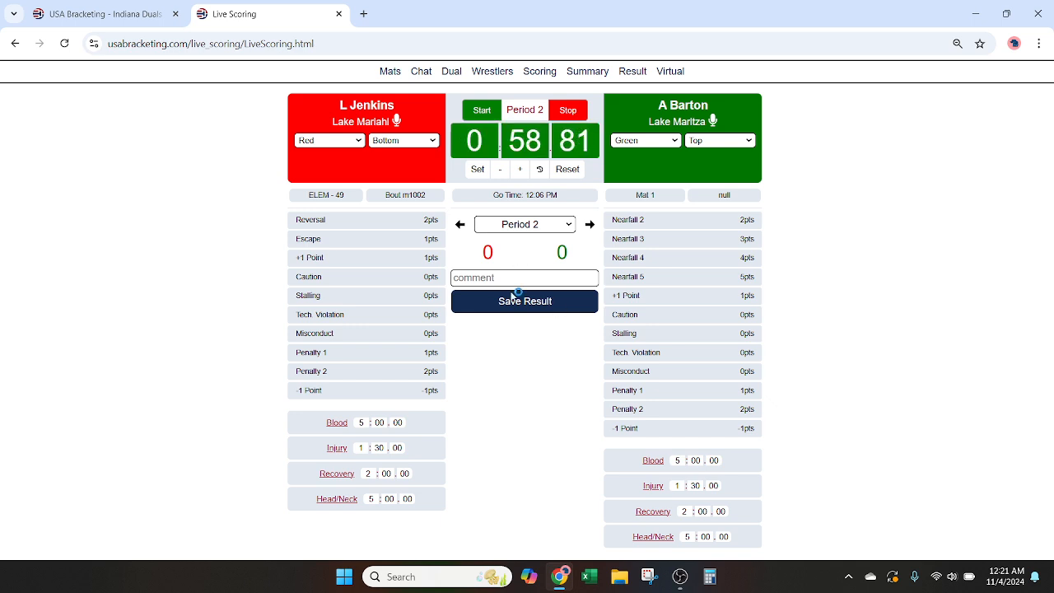
pyautogui.click(520, 308)
pyautogui.rightClick(540, 292)
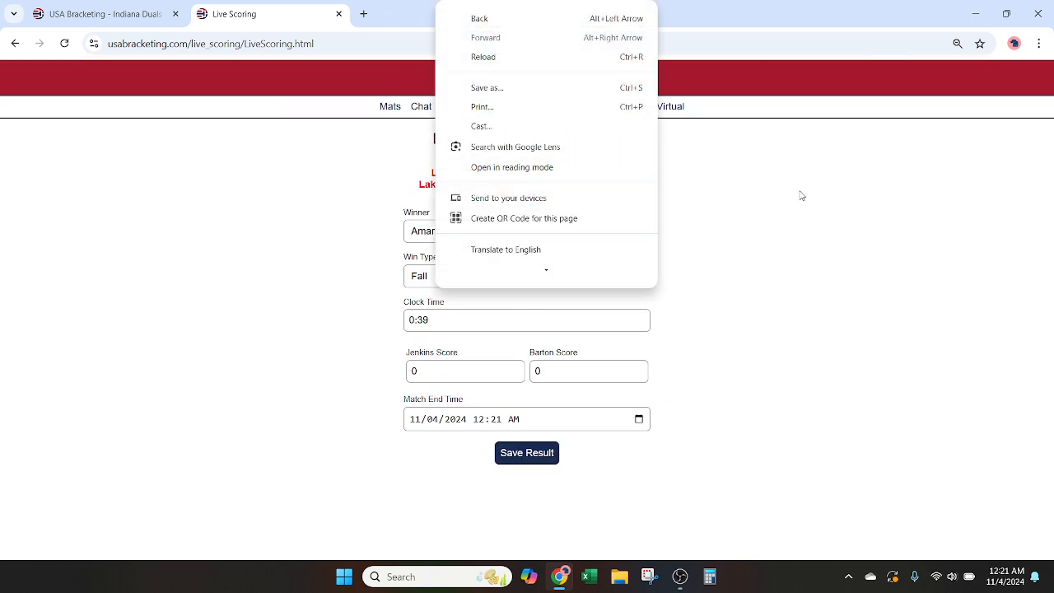
pyautogui.click(855, 222)
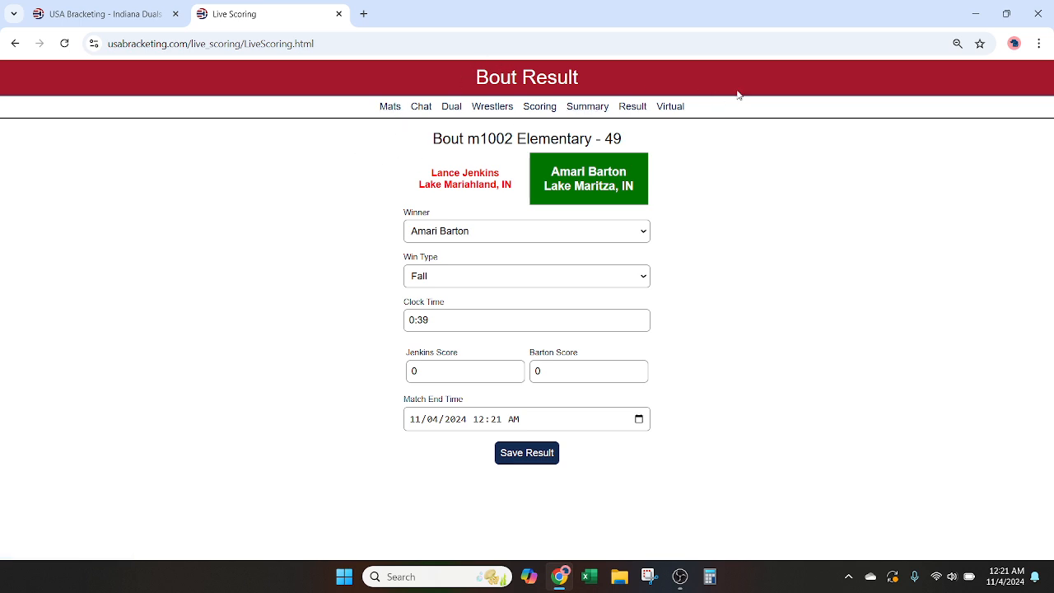
# Step: Return to the dual's bout list without saving the result and reopen scoring for the Elementary 49 bout
pyautogui.click(451, 108)
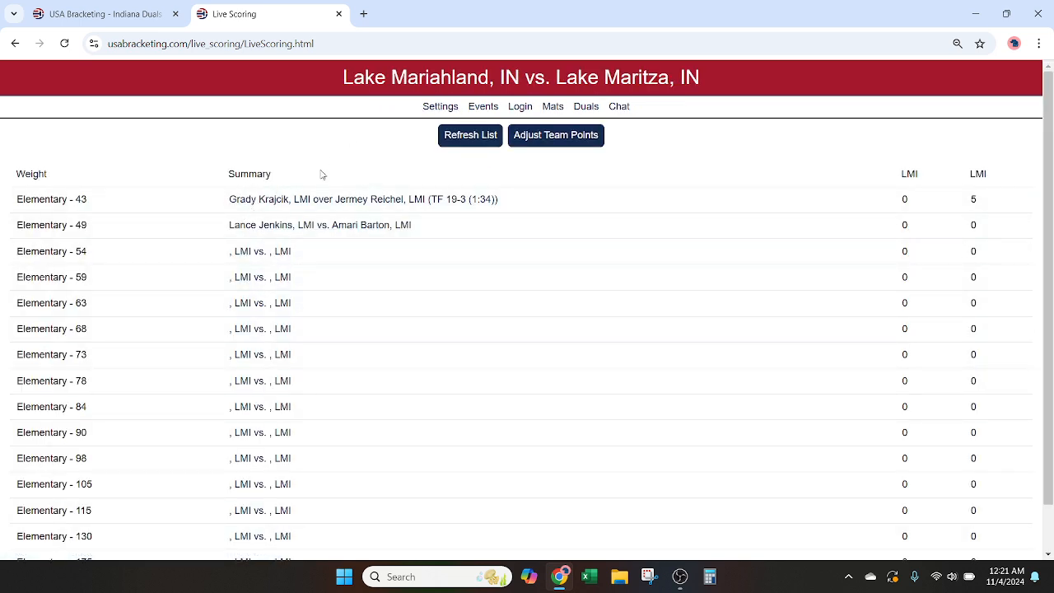
pyautogui.click(304, 226)
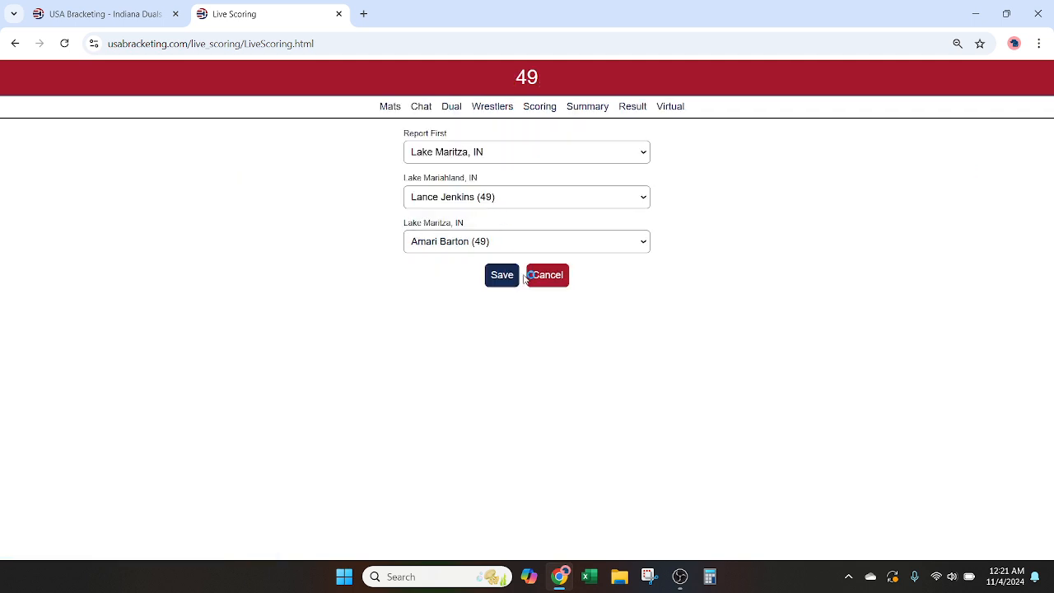
pyautogui.click(540, 107)
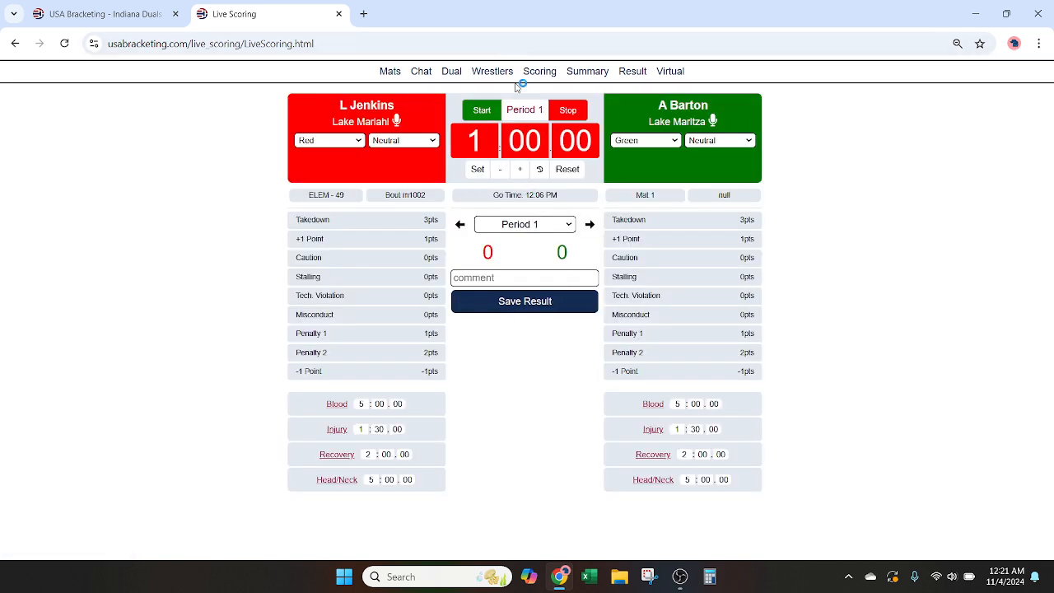
# Step: Return to the dual's bout list and view the scoring summary of the Elementary 43 bout
pyautogui.click(451, 72)
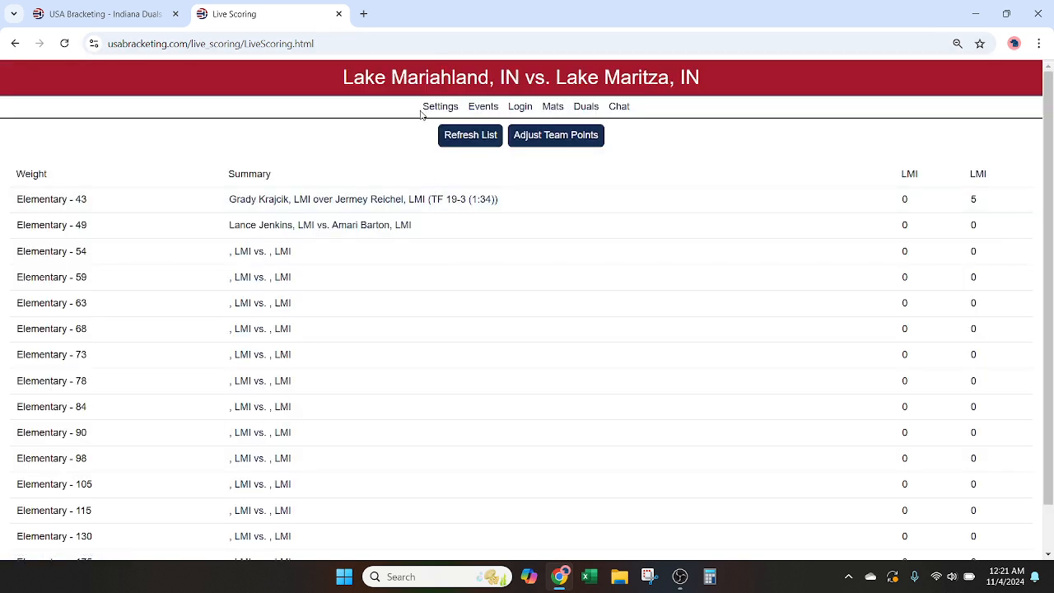
pyautogui.click(360, 201)
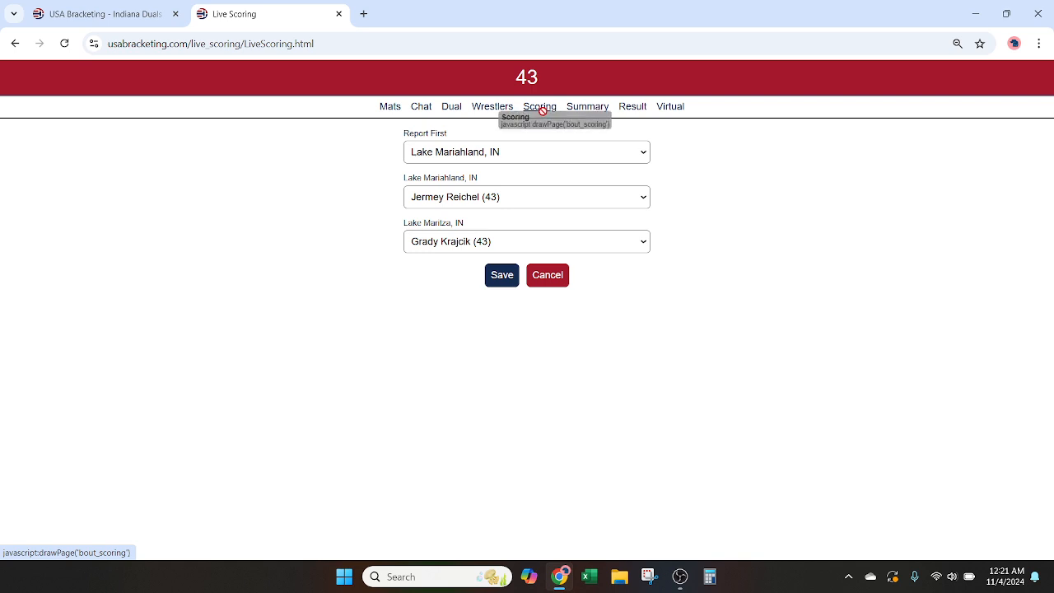
pyautogui.click(587, 108)
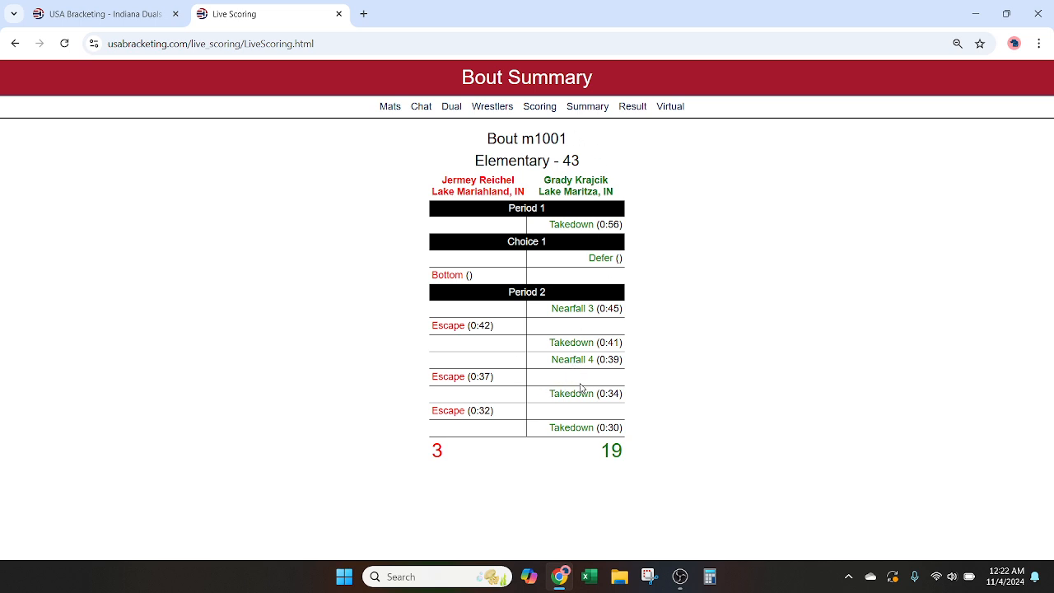
# Step: Review the Elementary 43 bout's scoring from Period 1 through Choice 1 to Period 2, and open its result form
pyautogui.click(540, 106)
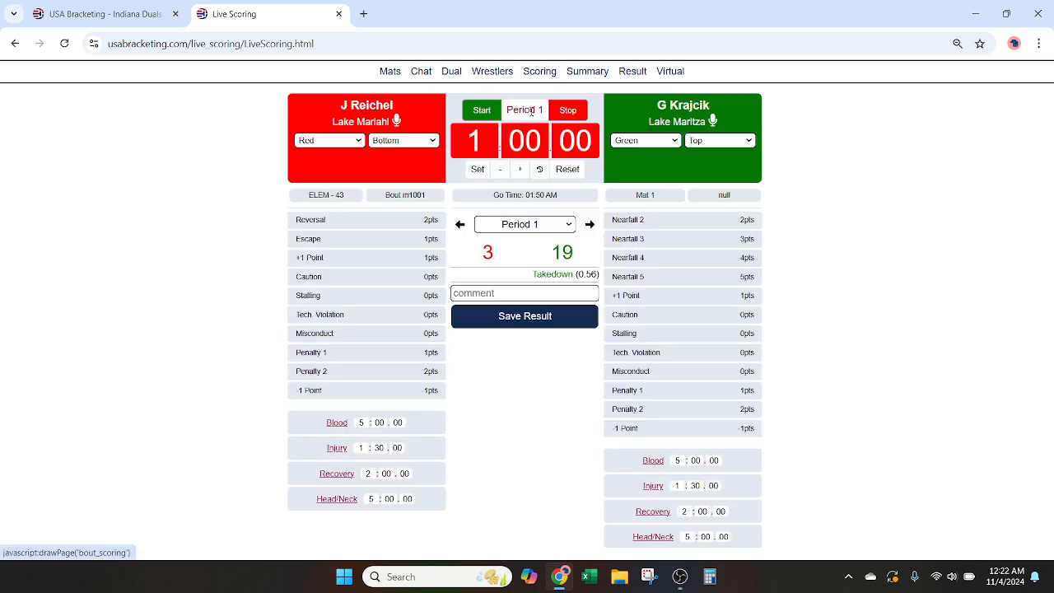
pyautogui.click(589, 225)
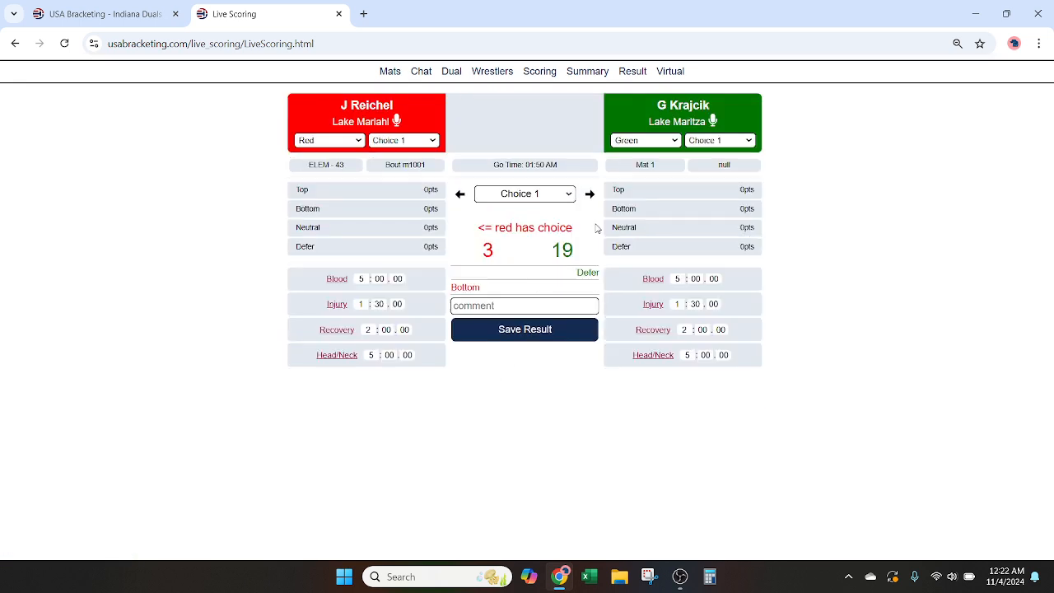
pyautogui.click(589, 195)
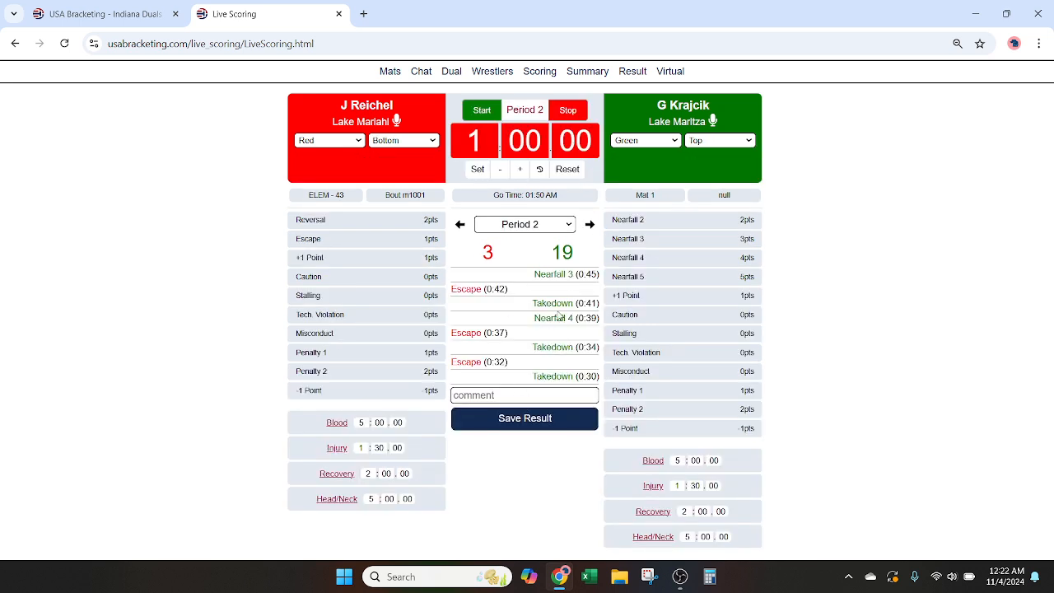
pyautogui.click(546, 419)
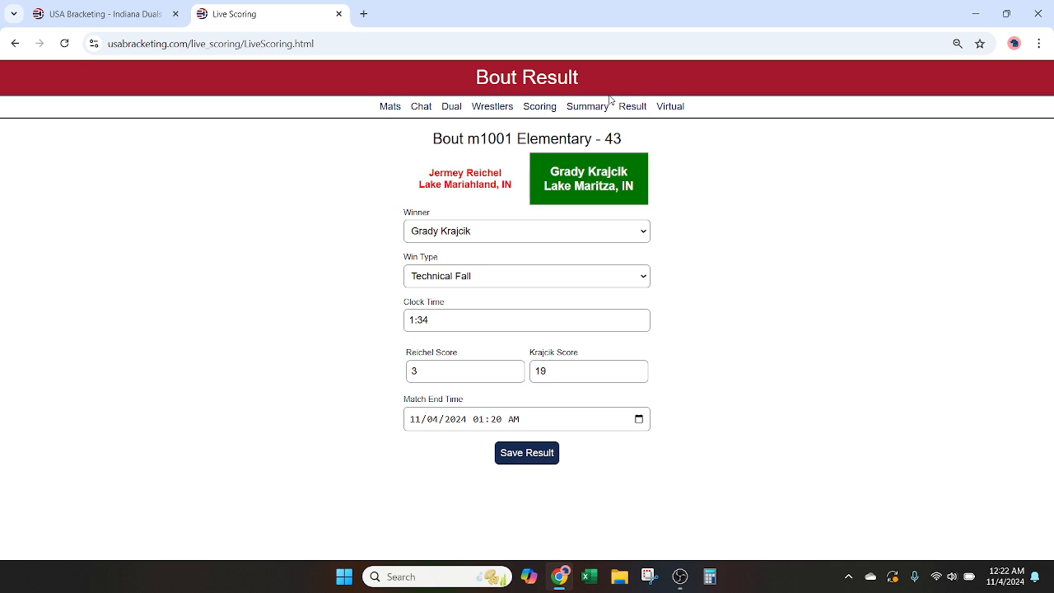
# Step: Open scoring for the Elementary 49 bout from the dual's bout list and send the message calling the red wrestler to Mat 1
pyautogui.click(452, 110)
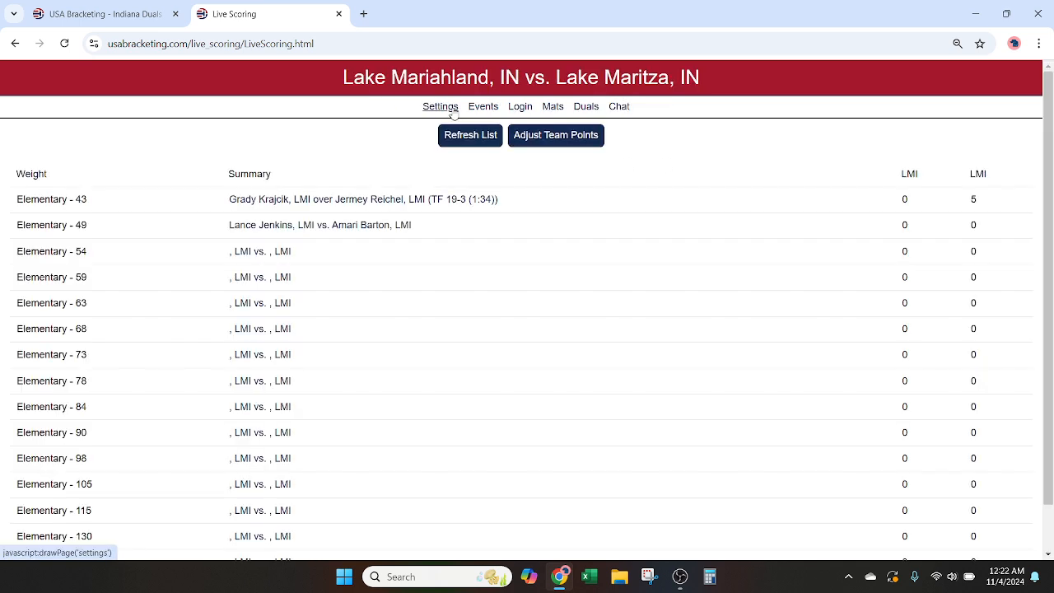
pyautogui.click(333, 227)
pyautogui.click(500, 280)
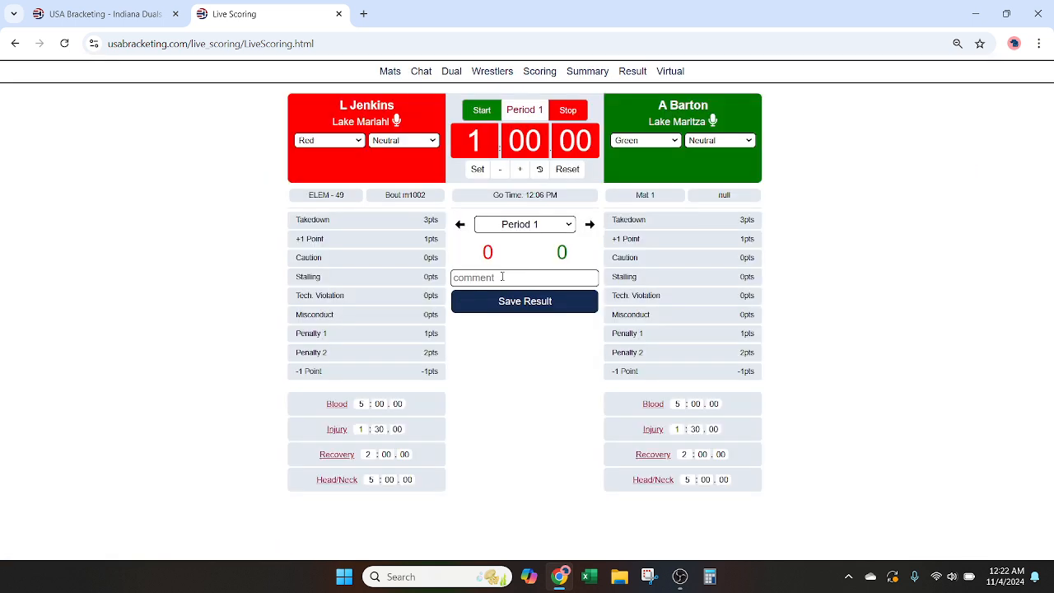
pyautogui.click(399, 120)
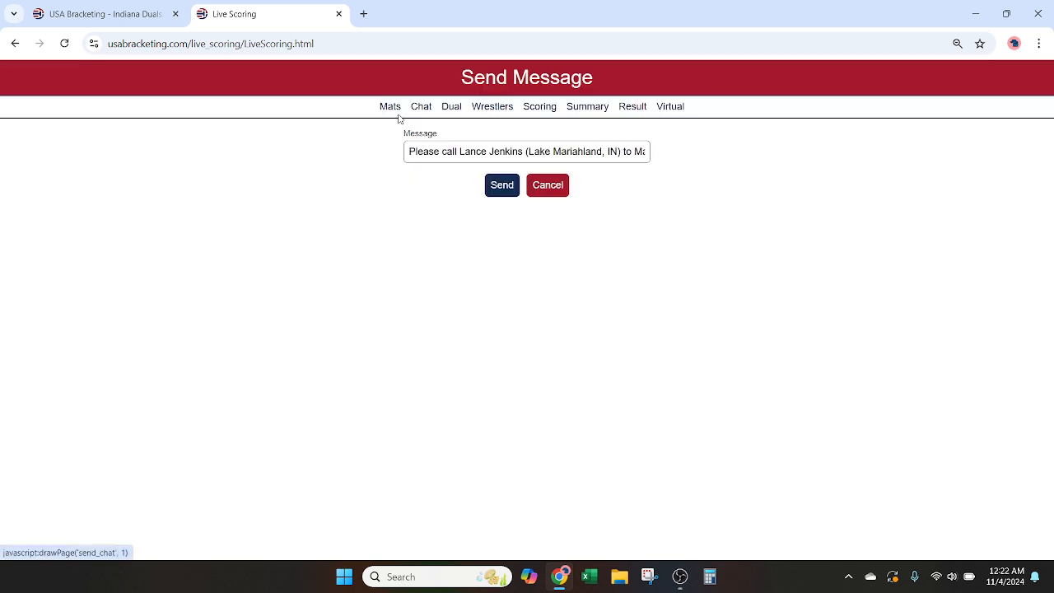
pyautogui.click(501, 196)
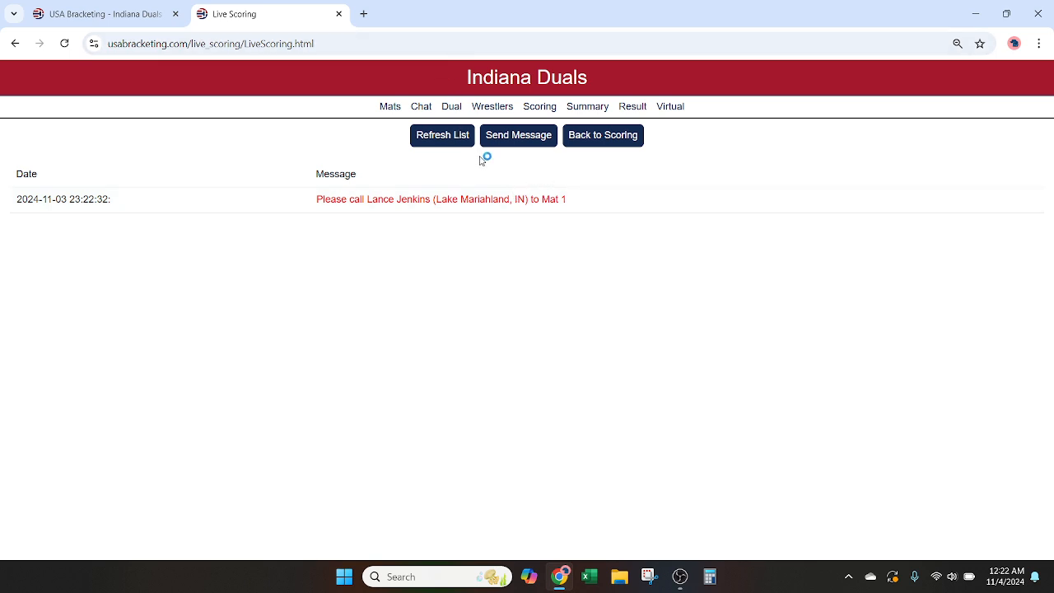
# Step: View the Elementary 54 bout's wrestler selection without saving, and open the Dachmouth, IN vs. Lake Maritza, IN dual on Mat 1
pyautogui.click(454, 113)
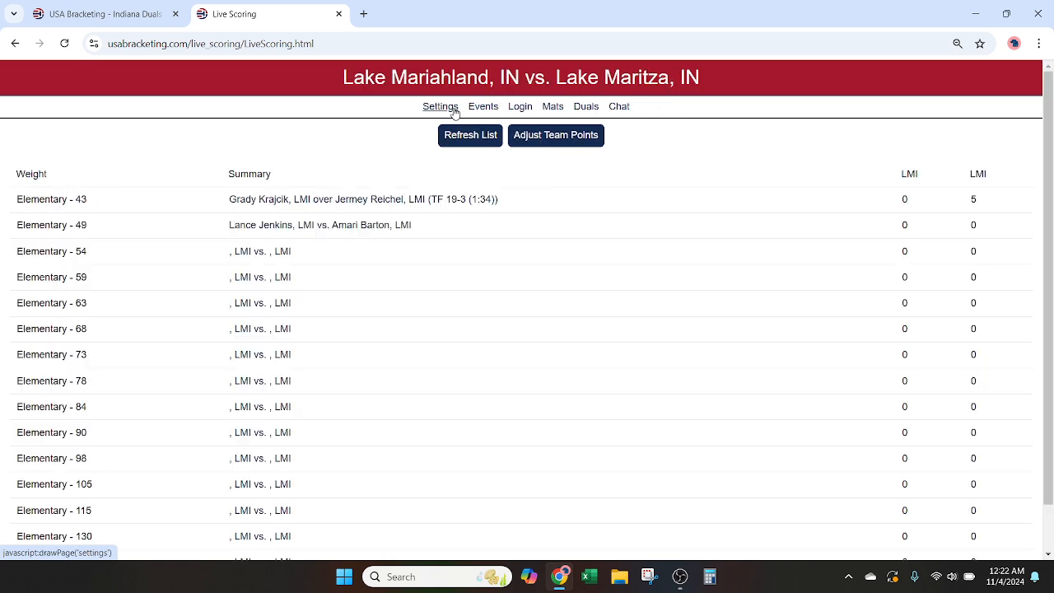
pyautogui.click(280, 249)
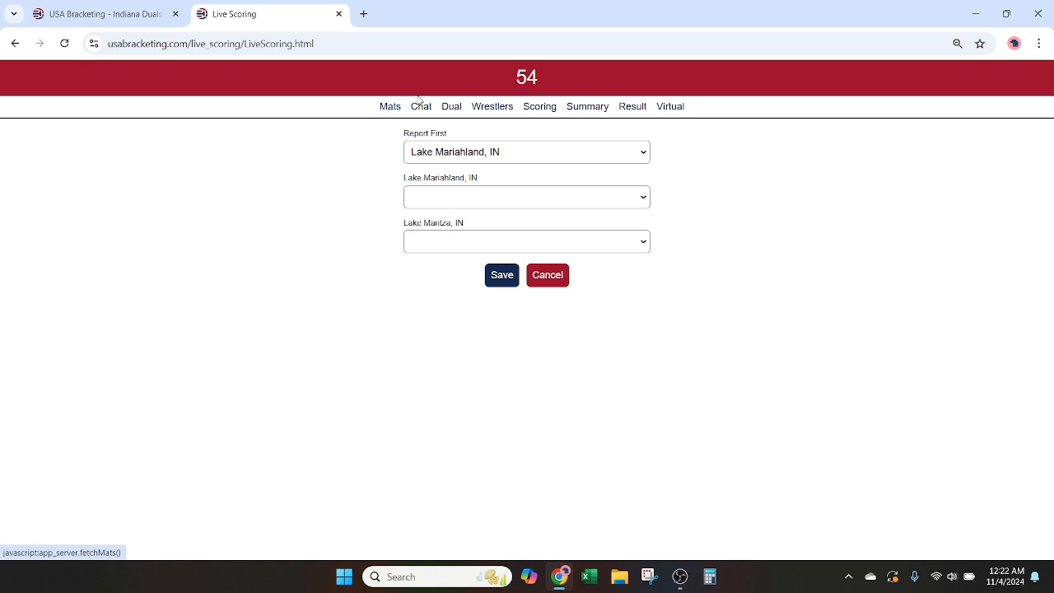
pyautogui.click(390, 108)
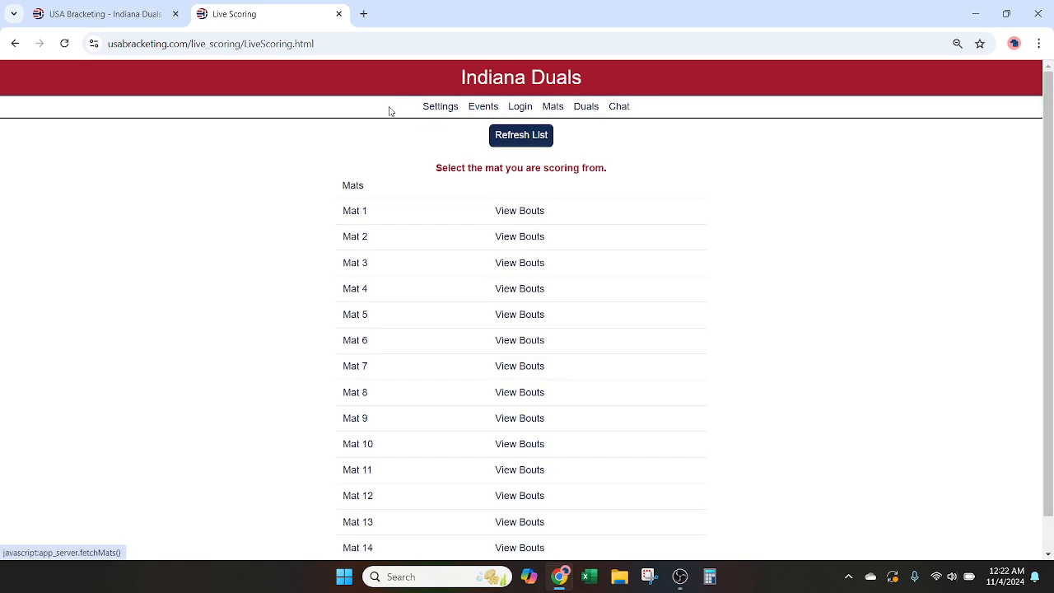
pyautogui.click(514, 215)
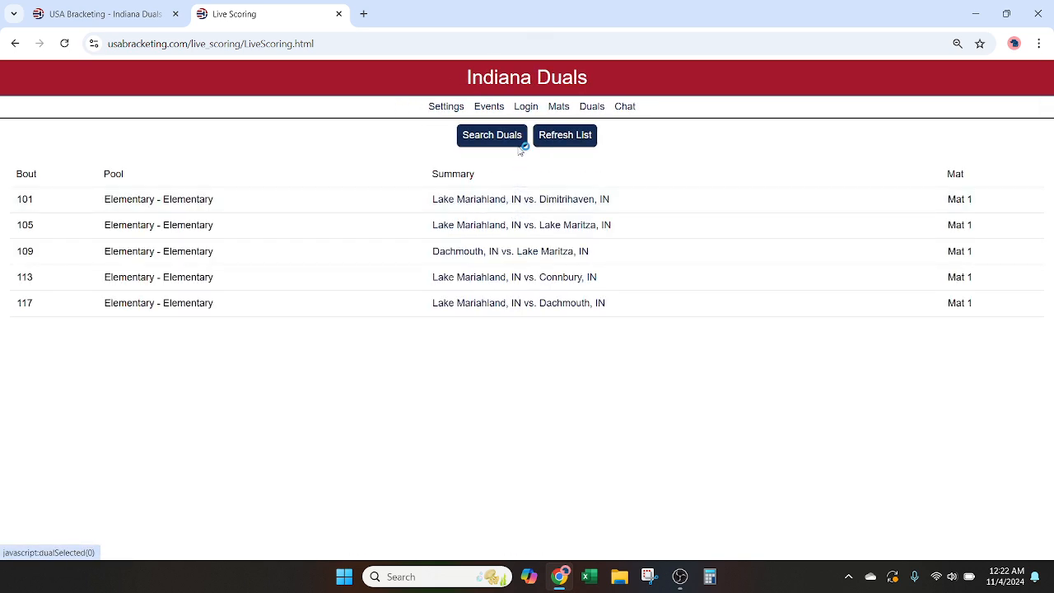
pyautogui.click(492, 251)
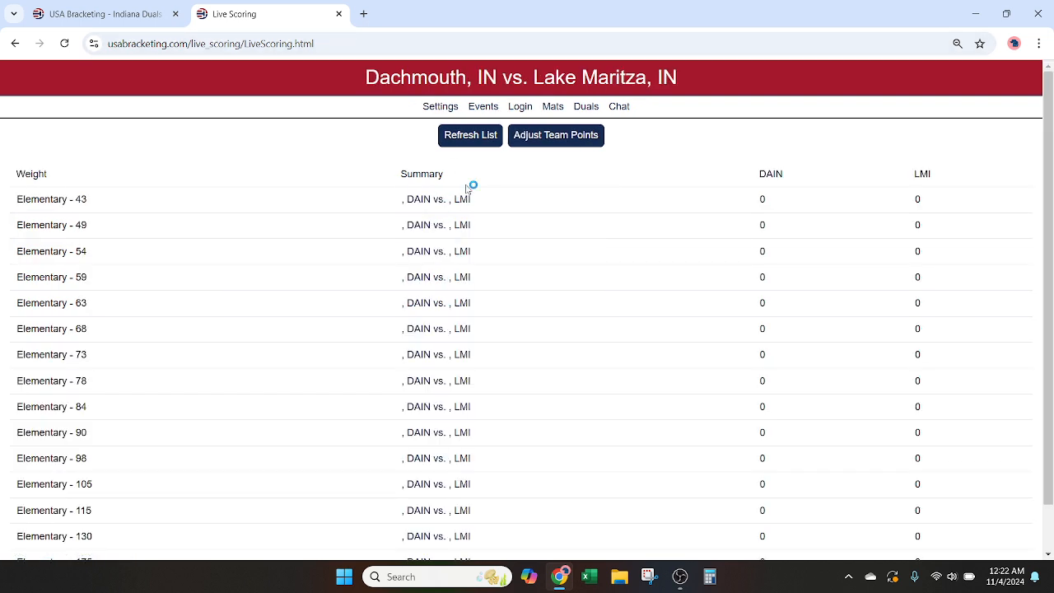